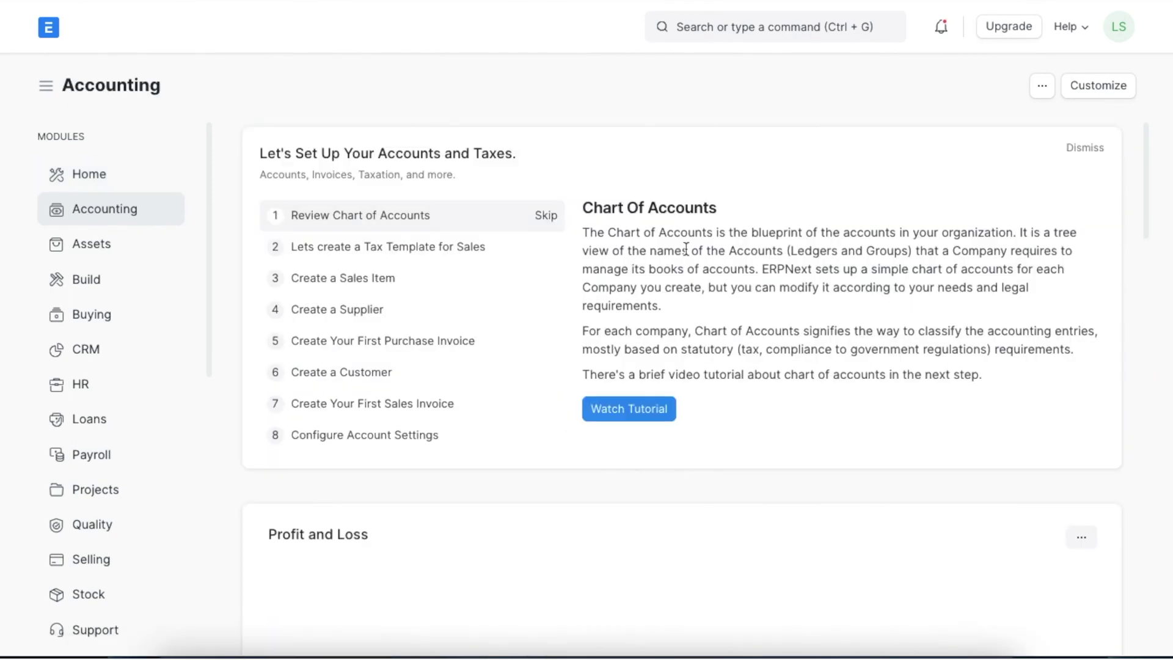
Step: Search for the account settings and open the Accounts Settings page
click(719, 17)
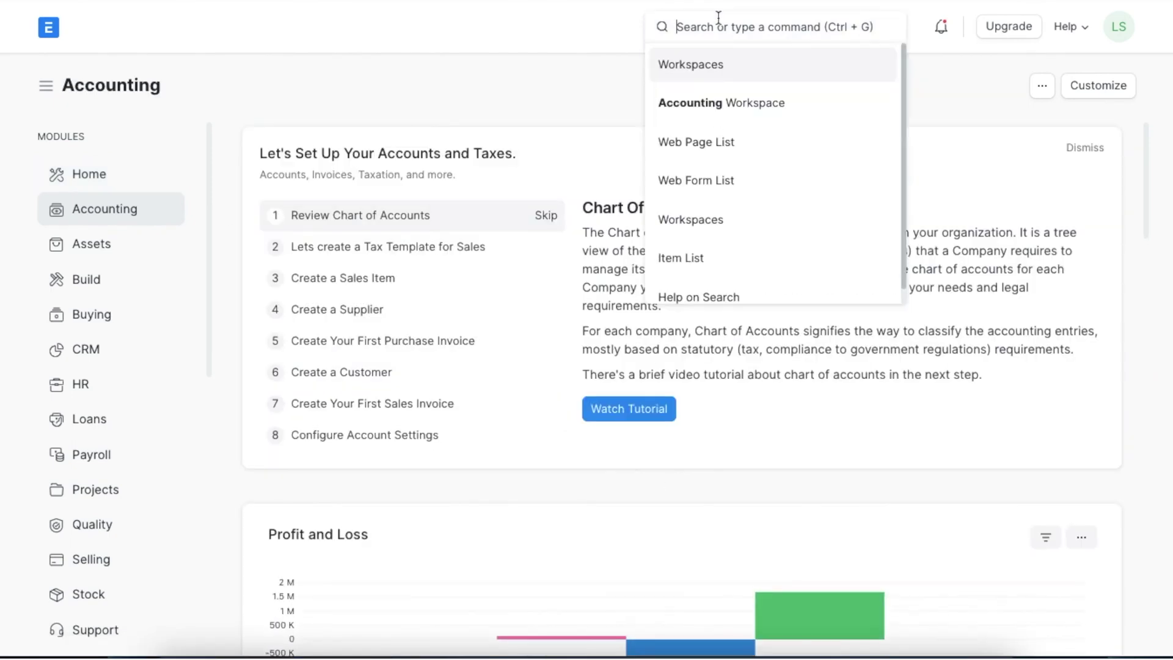
text(account se)
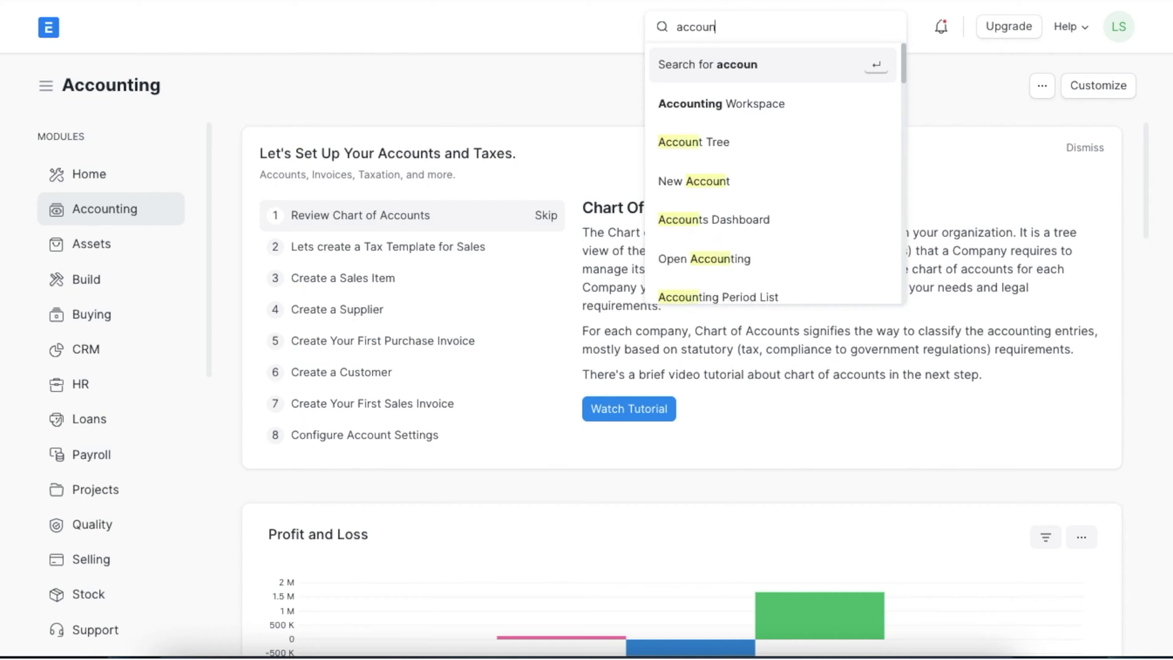
click(727, 106)
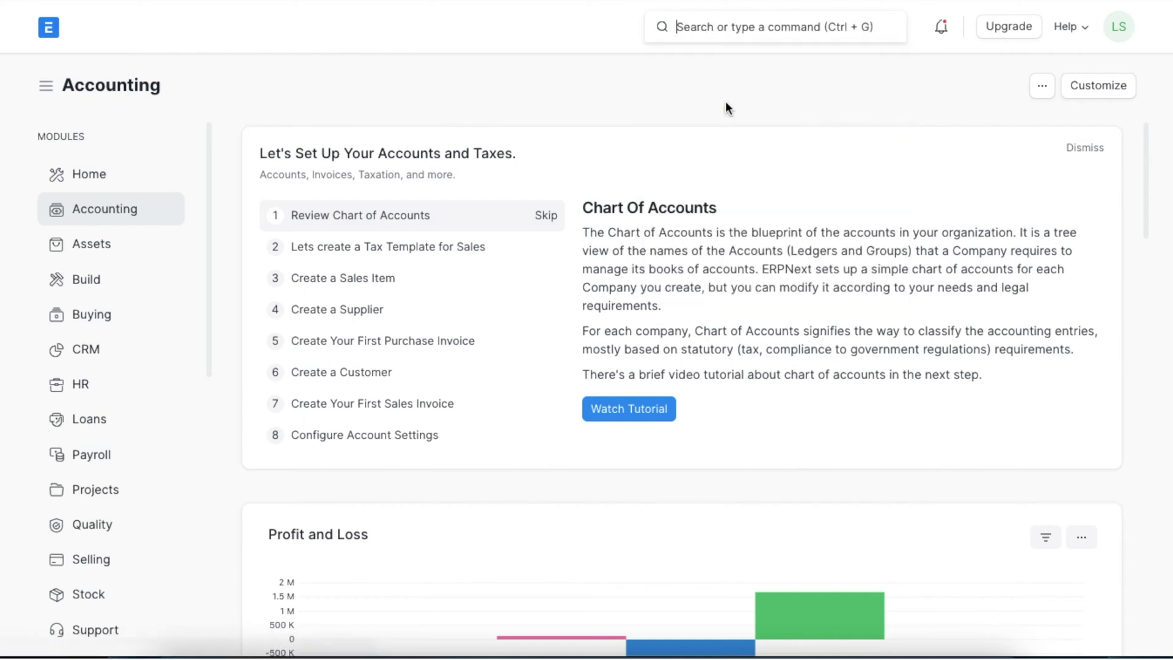
Step: Set Book Deferred Entries Based On to Months in the Deferred Accounting Settings
scroll(632, 351, down, 5)
scroll(632, 349, down, 7)
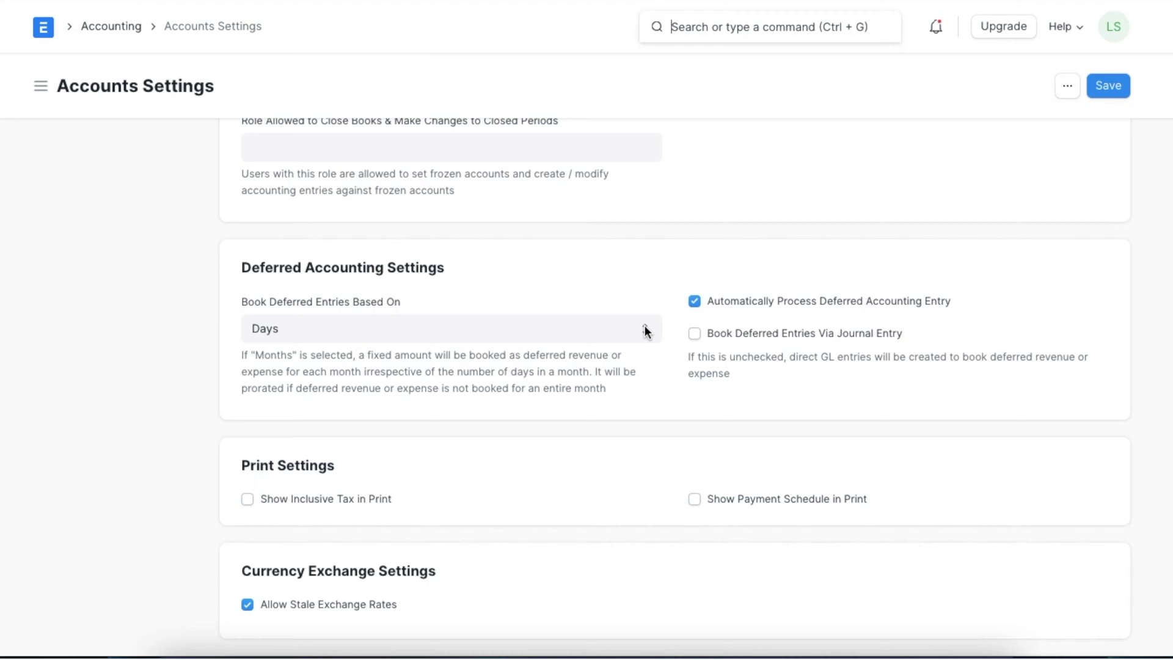
click(644, 330)
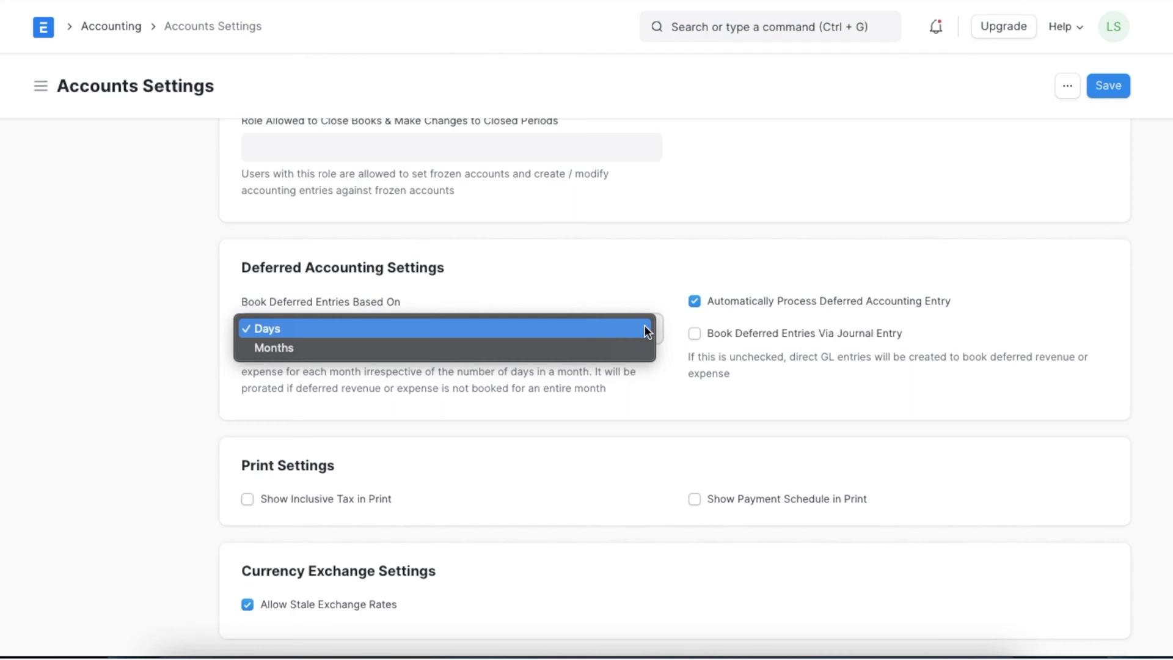
click(639, 346)
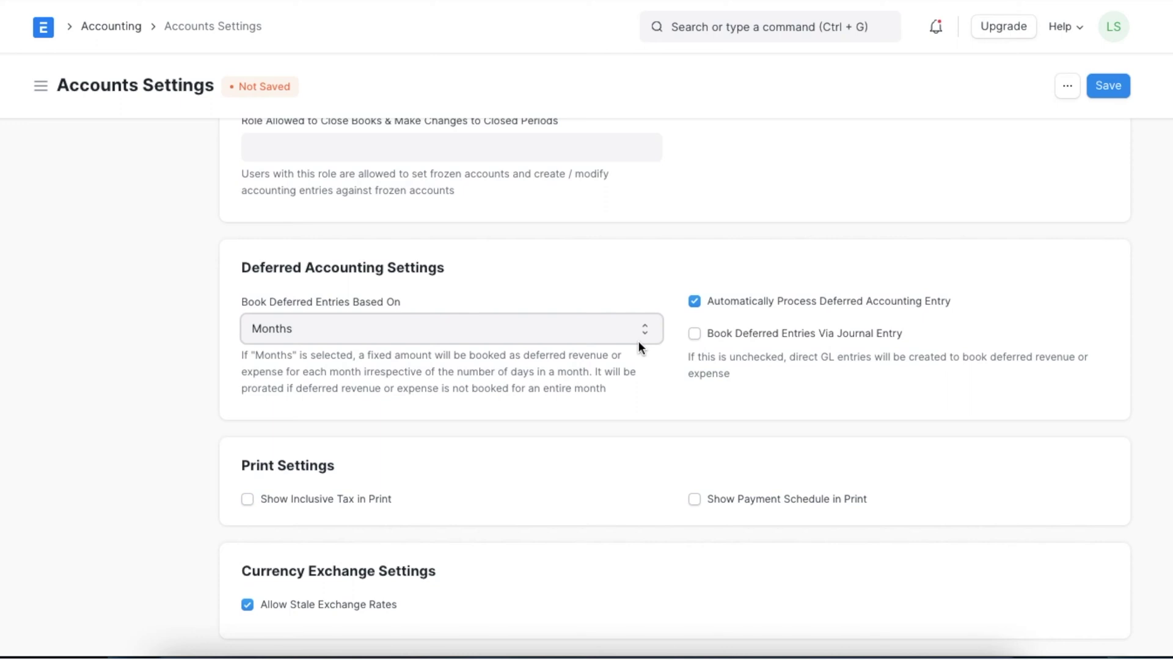
Step: Try toggling automatic processing of deferred accounting entries and booking deferred entries via journal entry, restoring both options
click(698, 303)
click(697, 302)
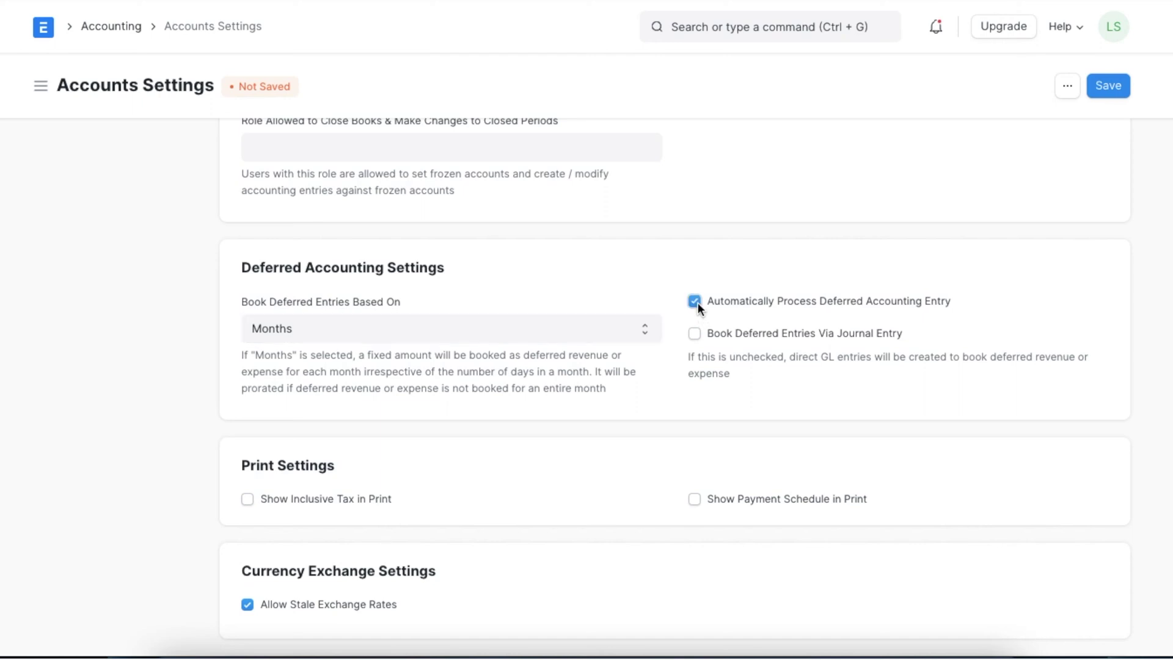
click(697, 302)
click(694, 335)
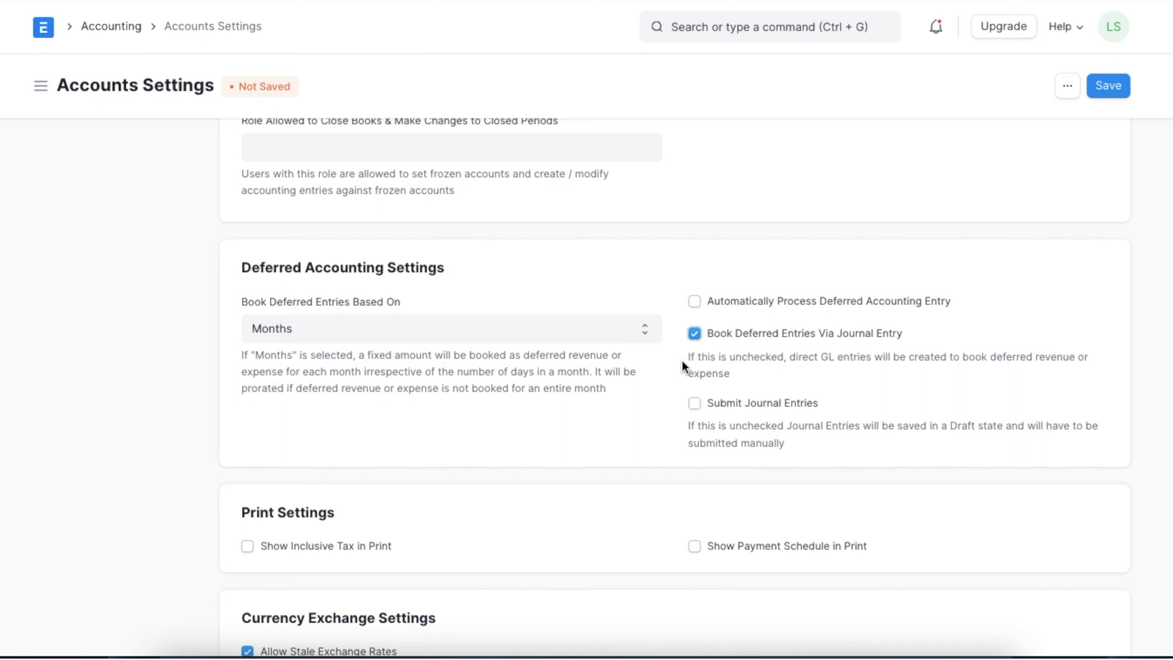
click(695, 334)
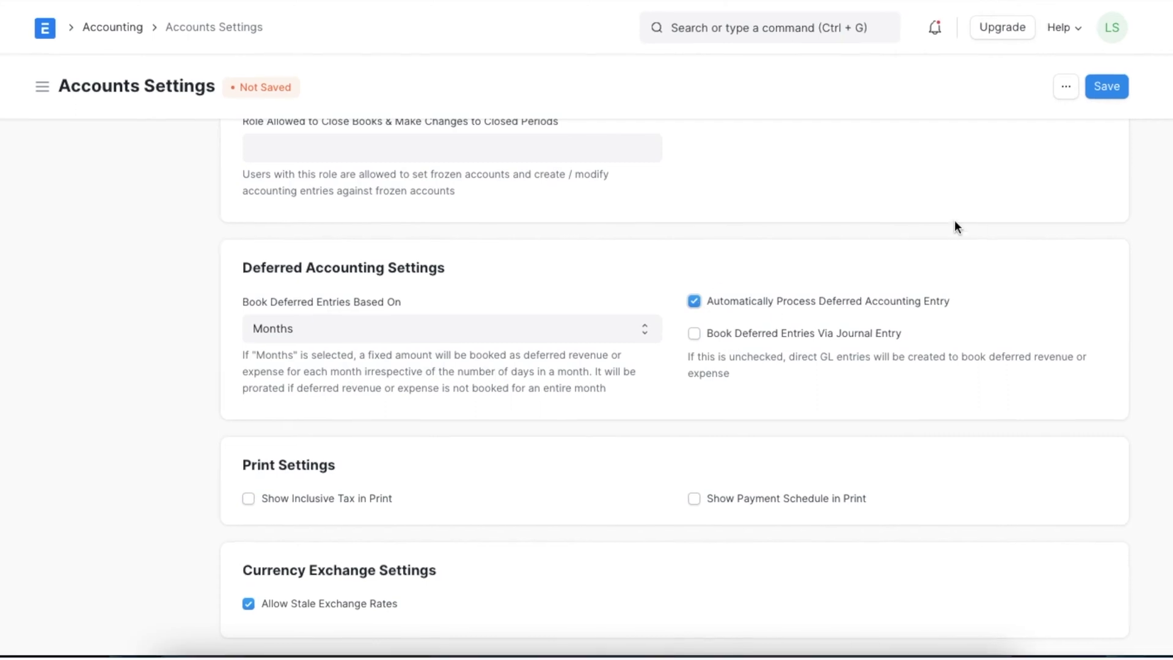
Step: Save the accounts settings and open the Chart of Accounts
click(1086, 100)
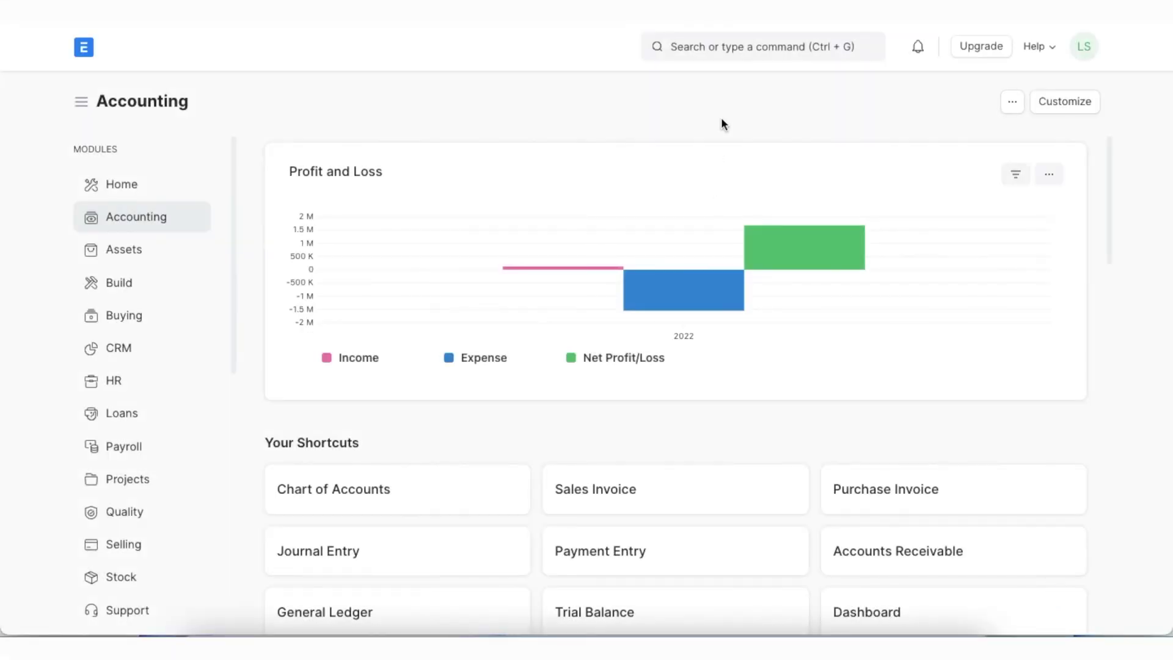
click(737, 29)
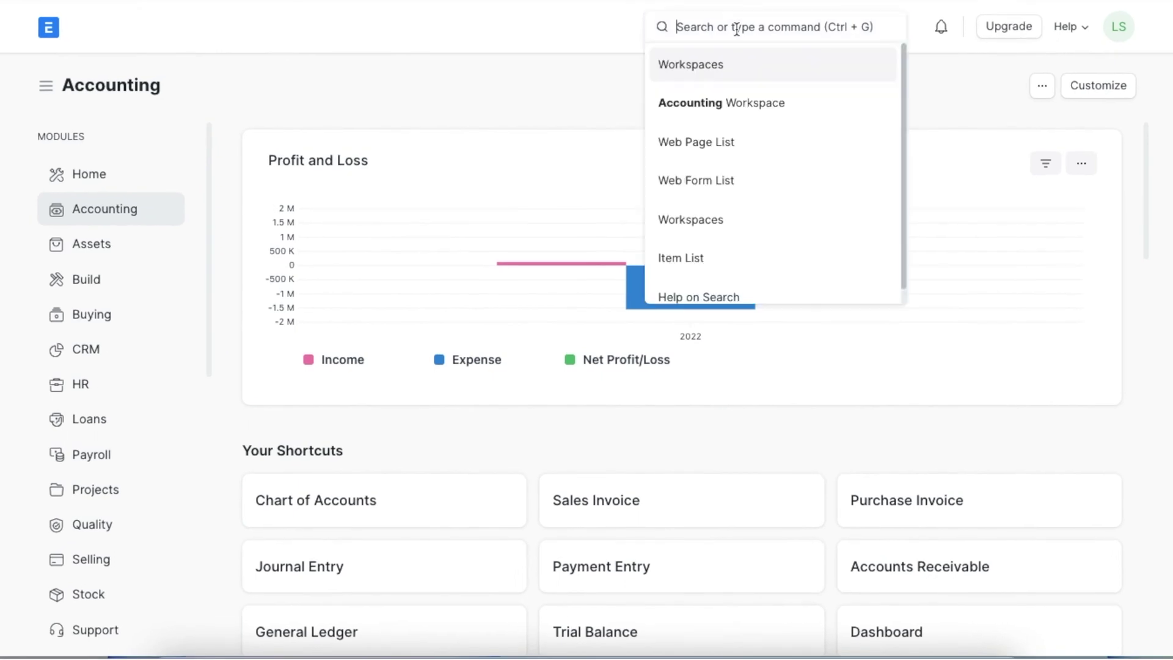
text(chr)
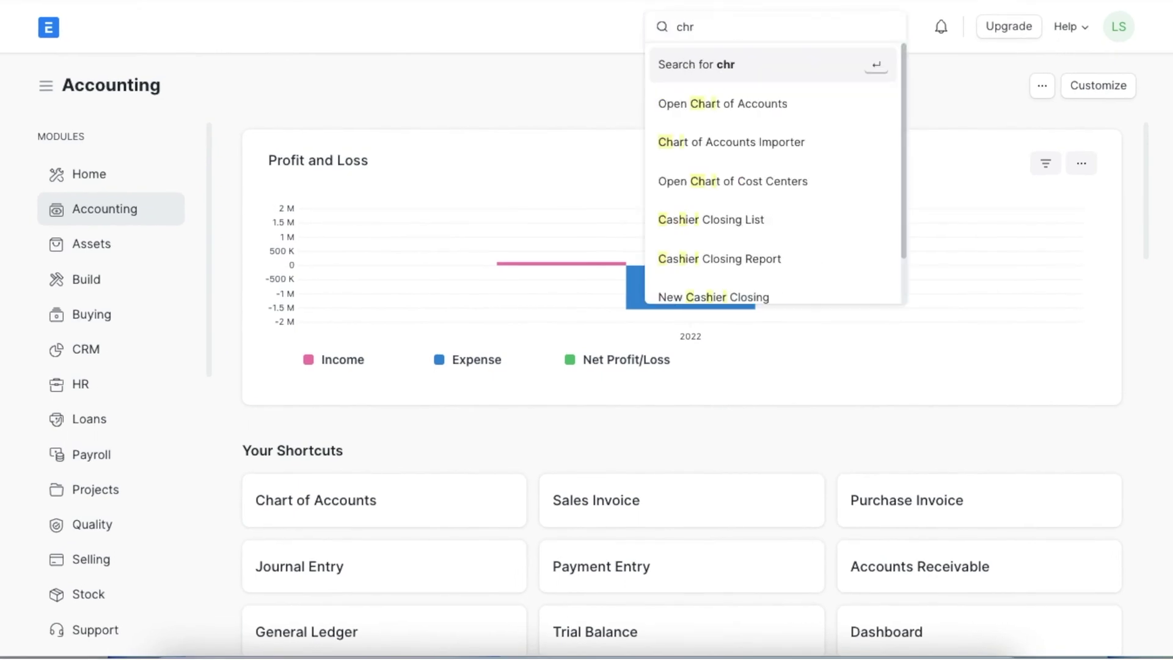
click(765, 103)
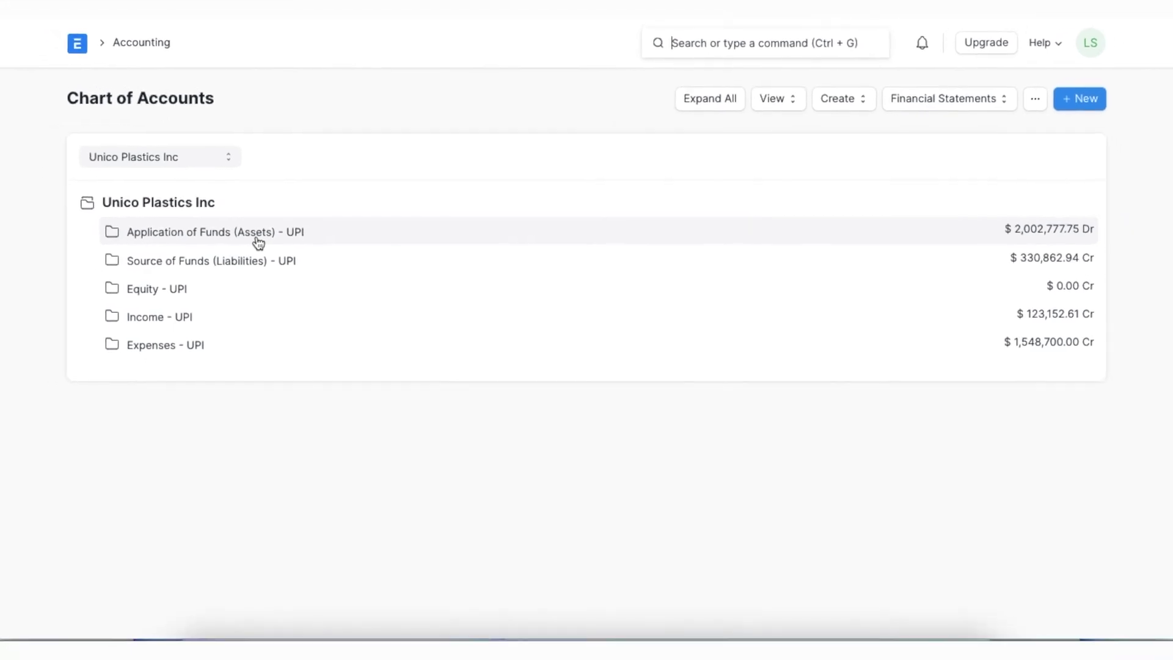
Step: Create a group account named Deferred Expense Account with currency USD under Current Assets in Application of Funds (Assets)
click(258, 242)
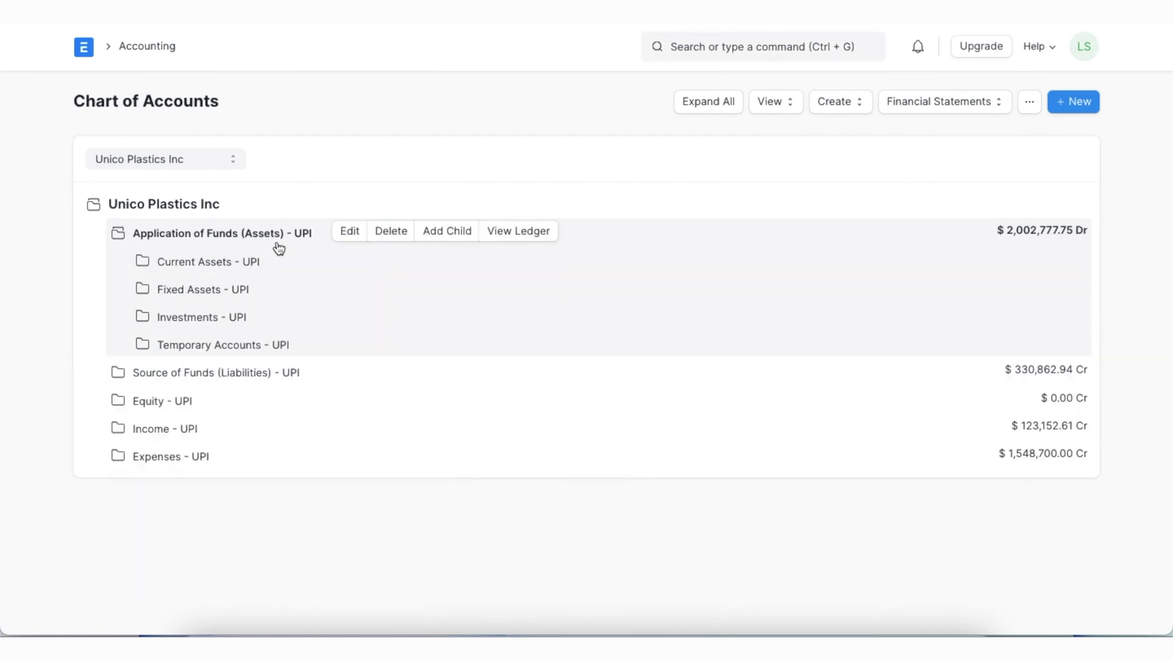
click(237, 264)
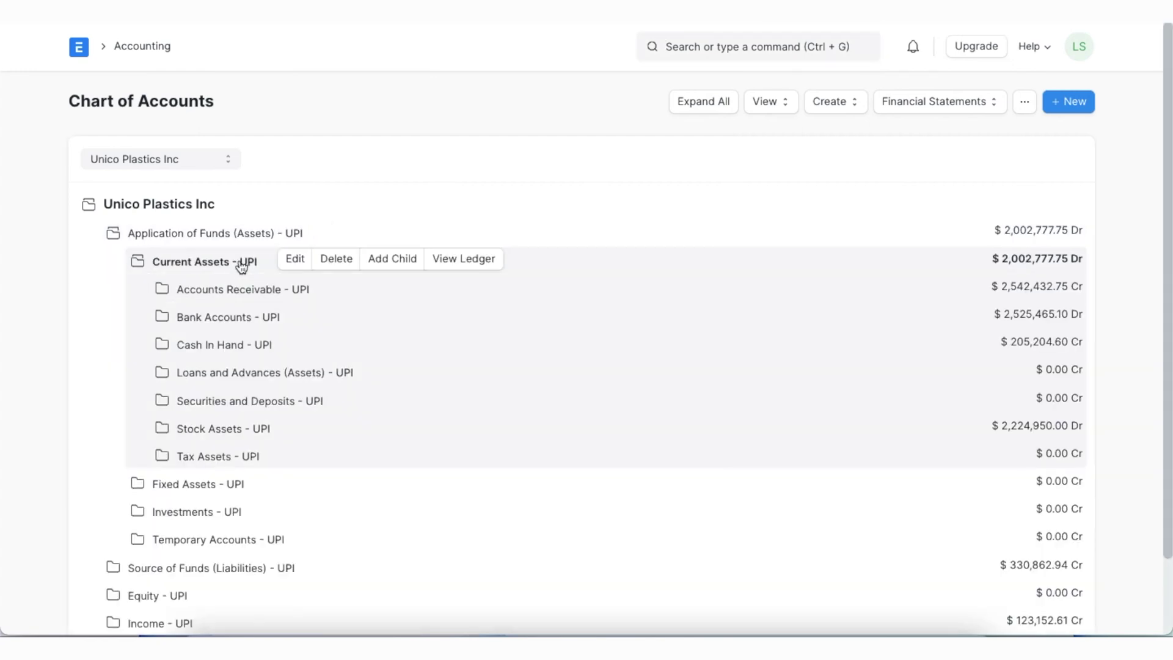
click(387, 259)
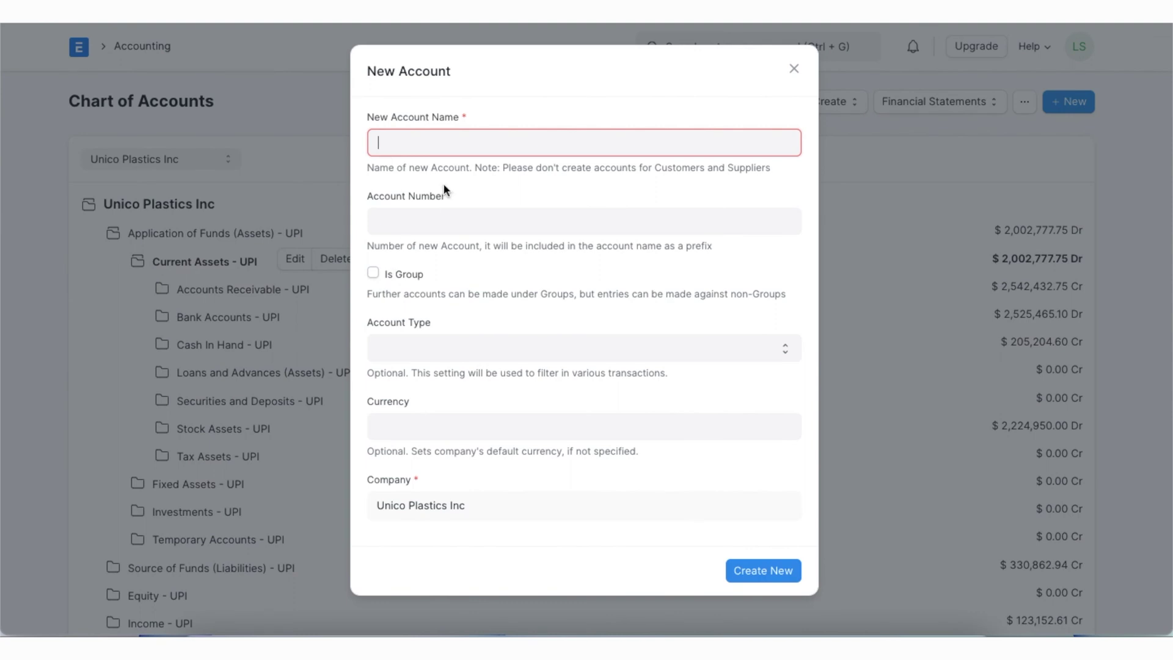
text(Deferred )
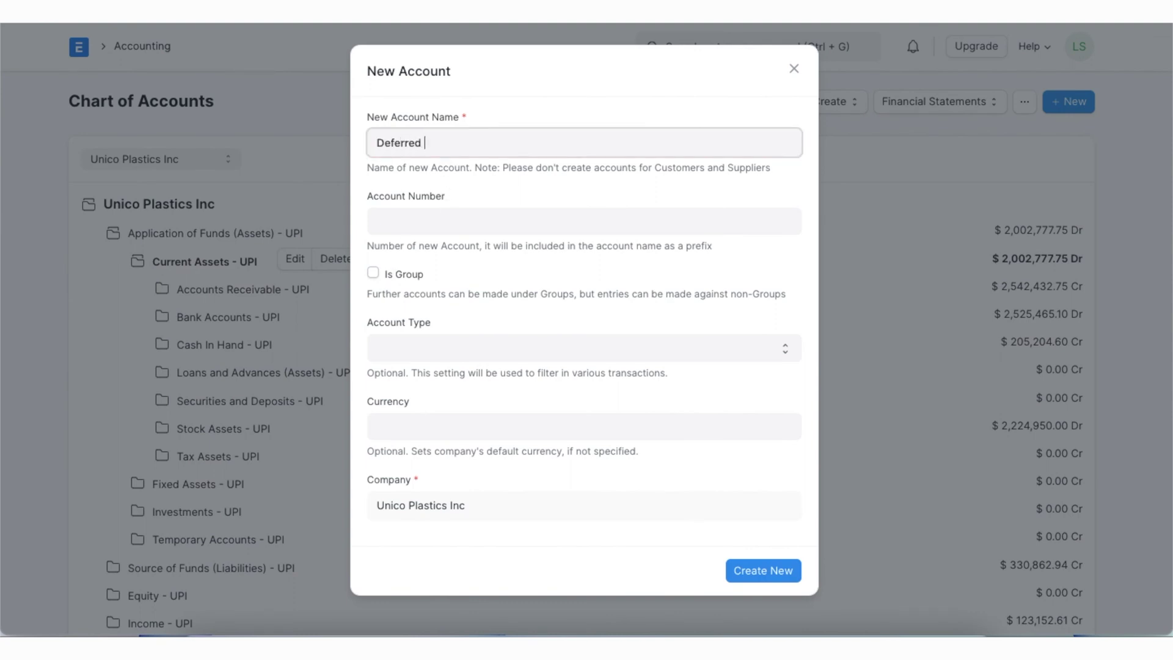
text(Expense Account)
click(372, 272)
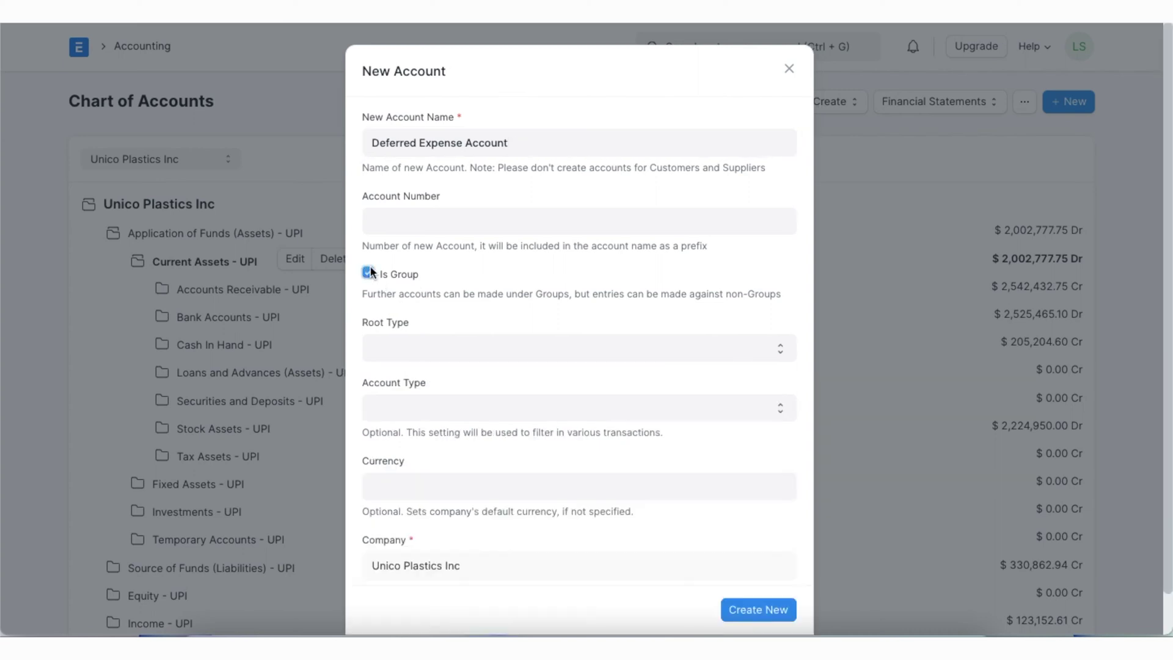
scroll(475, 387, down, 1)
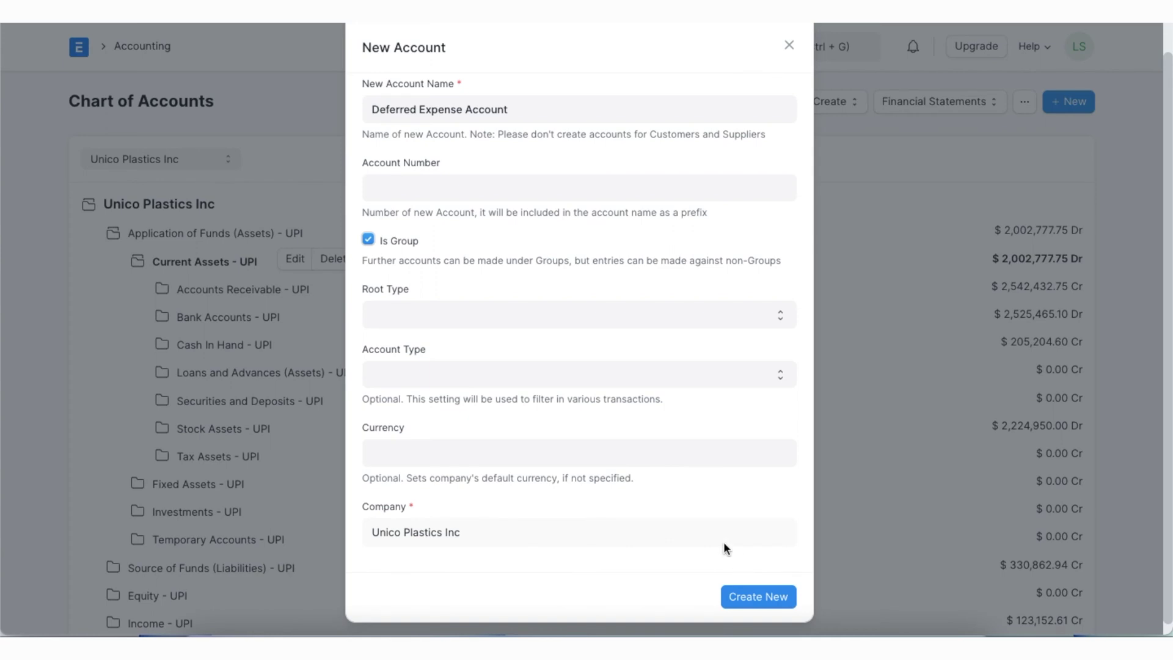
click(628, 454)
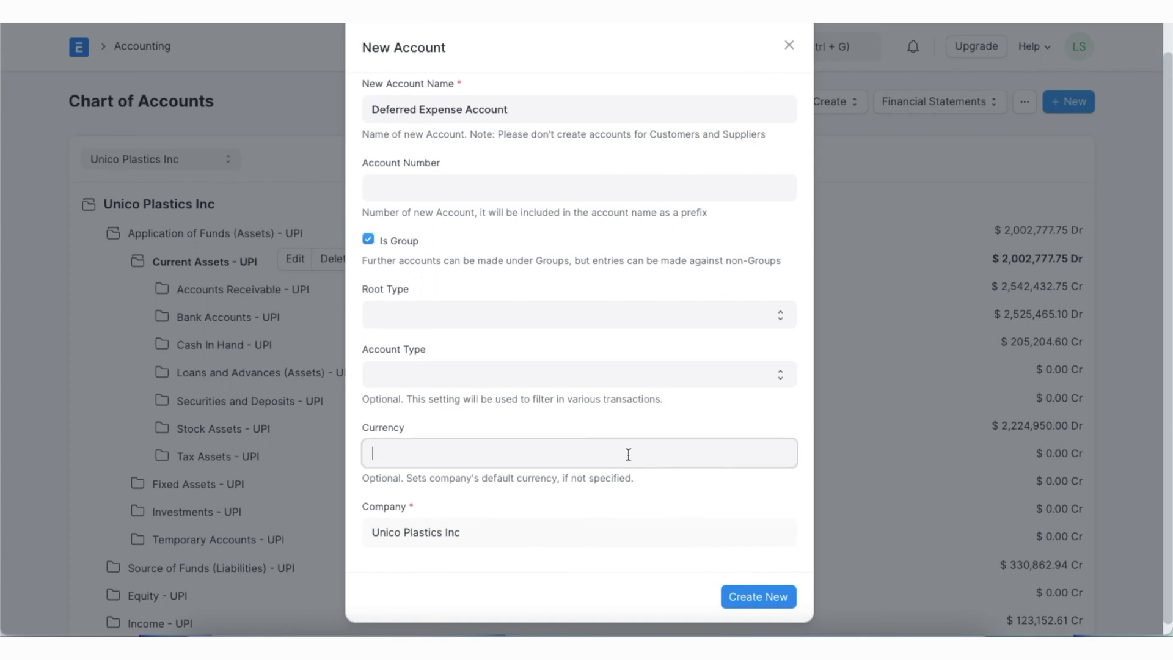
text(USD)
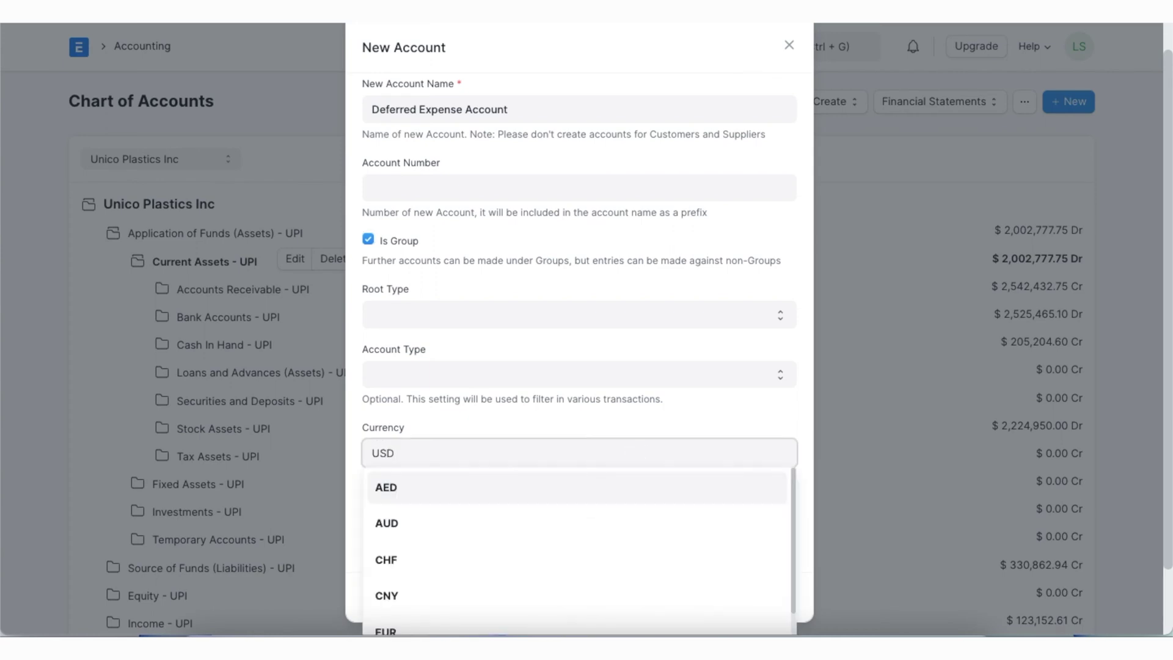
click(574, 483)
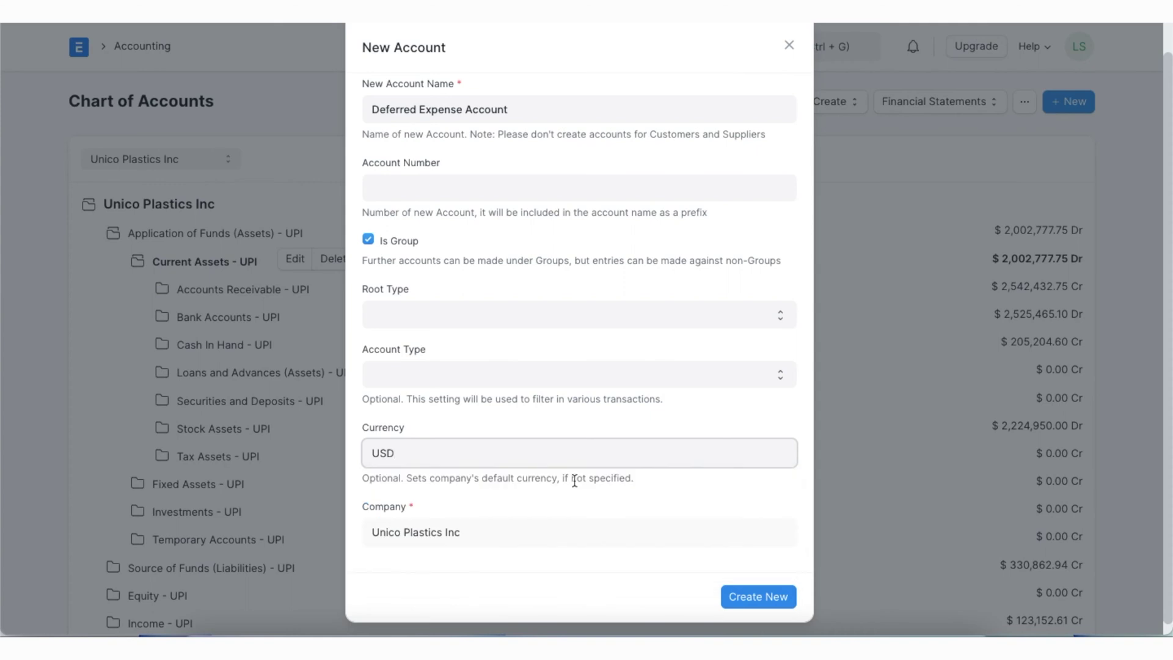
click(757, 598)
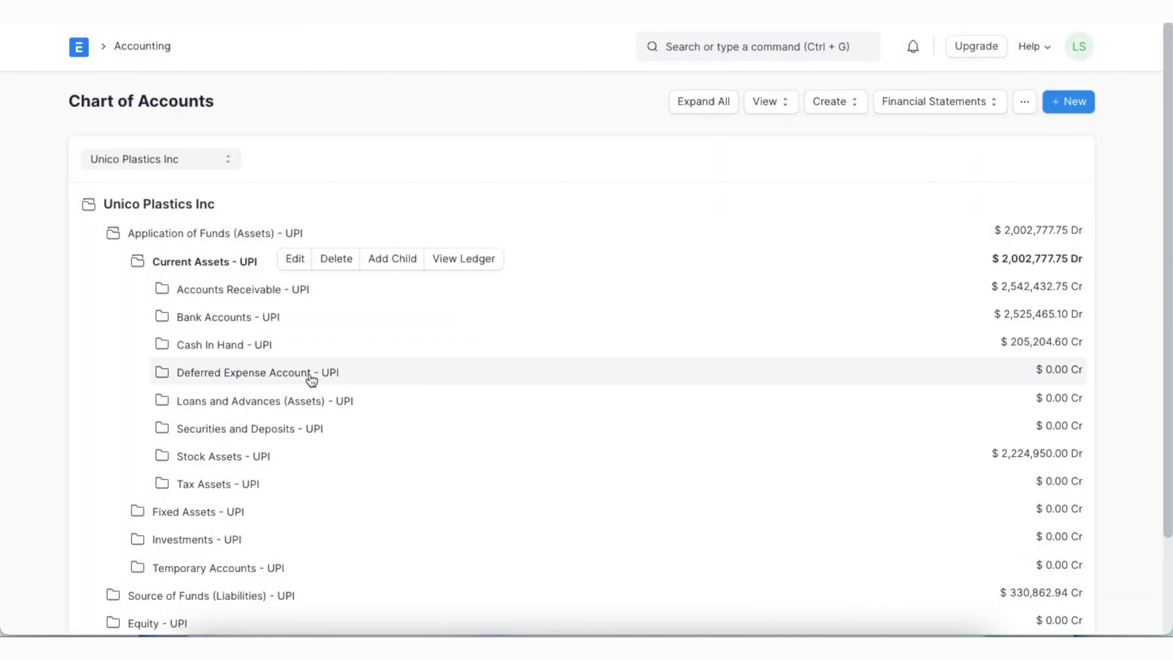
Step: Add a non-group child account named Deferred Expense with currency USD under Deferred Expense Account
click(311, 378)
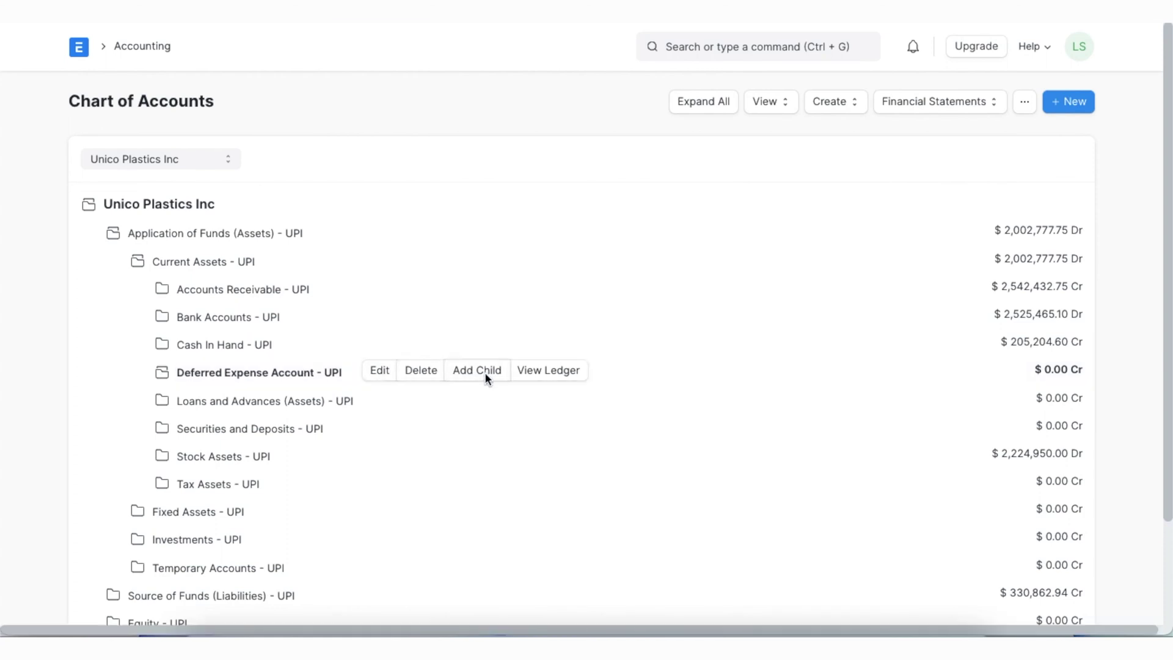
click(487, 376)
text(Deferred)
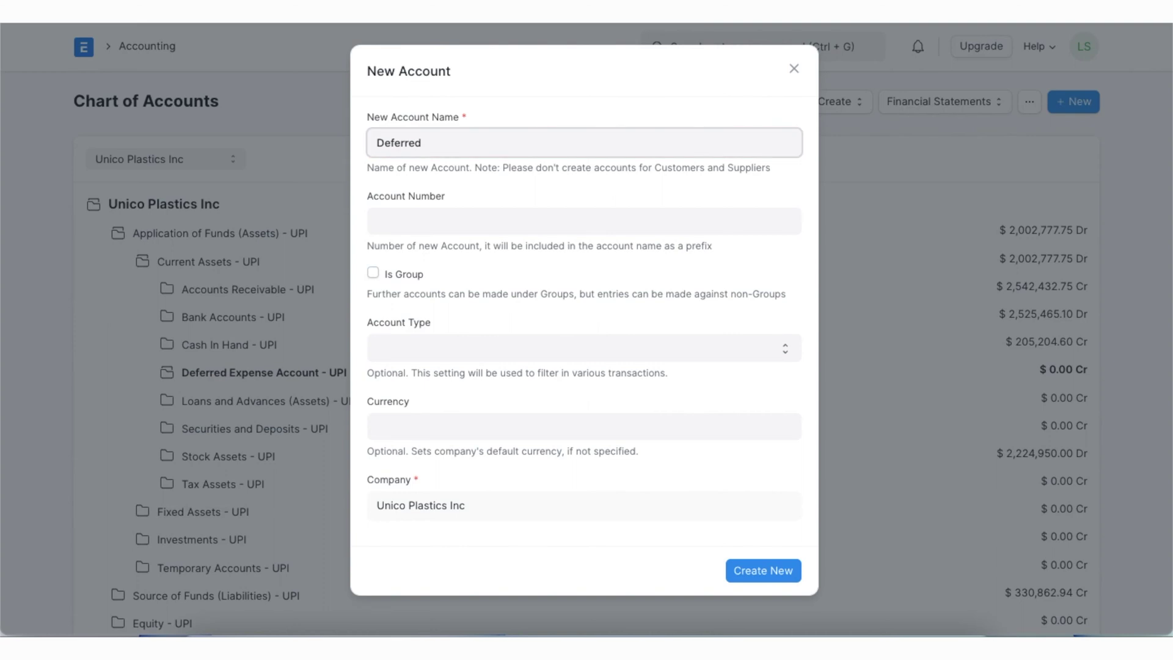
text( Expense)
click(538, 431)
text(USD)
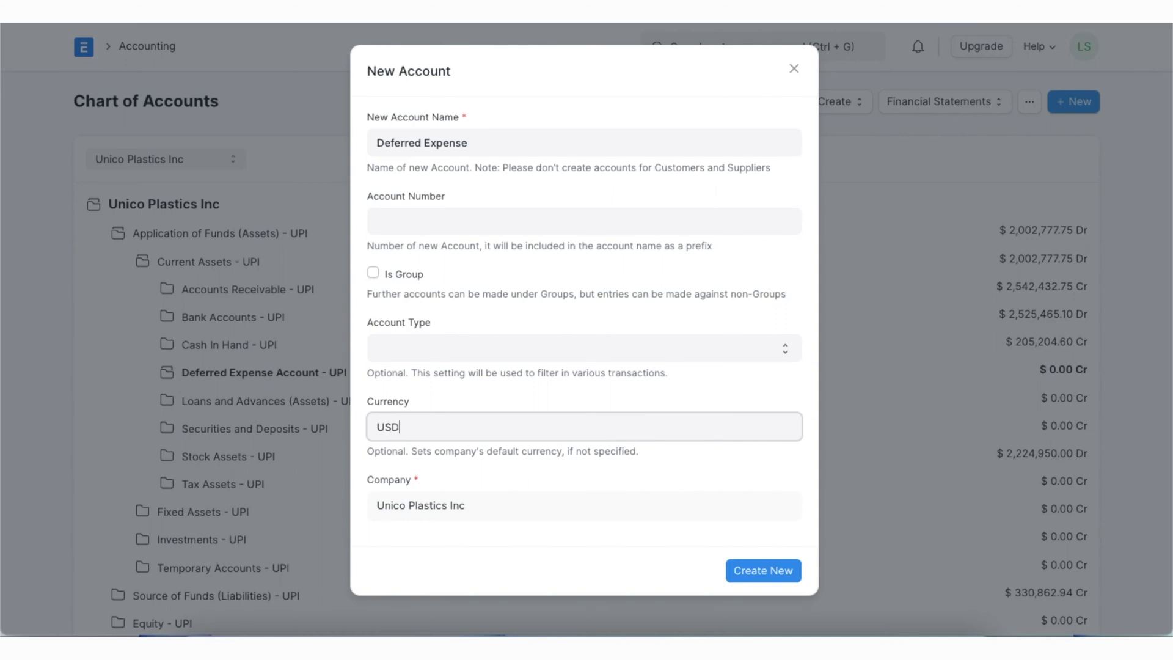
click(441, 462)
click(758, 573)
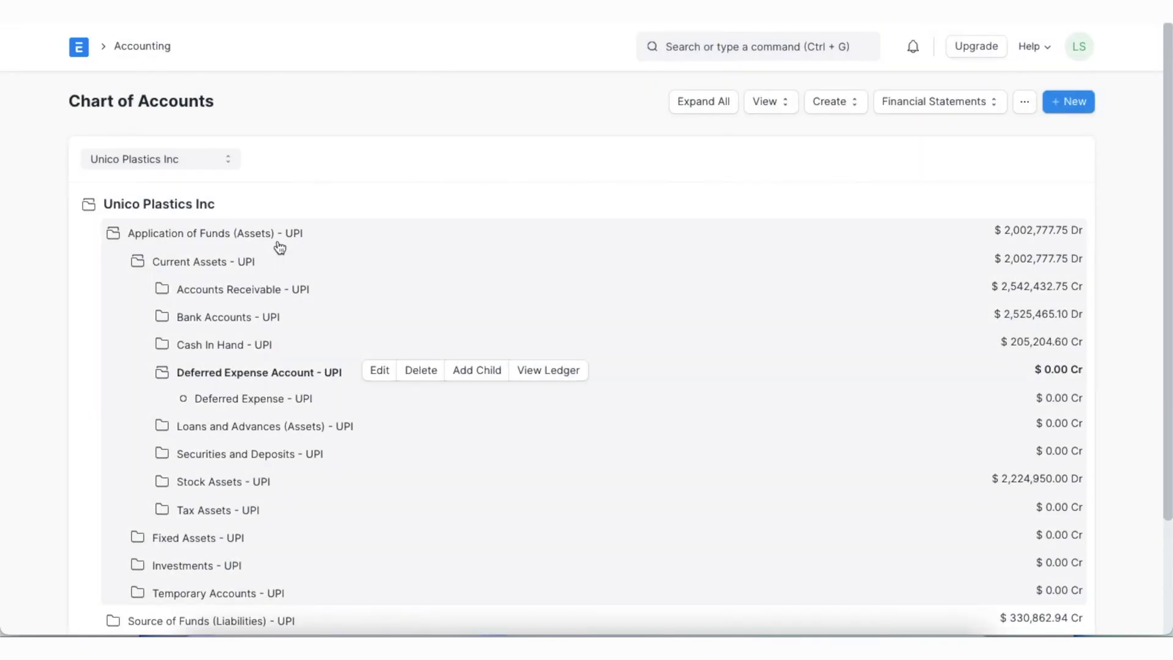
Step: Create a group account named Deferred Income Account with a currency selected under Current Liabilities in Source of Funds (Liabilities)
scroll(522, 452, down, 2)
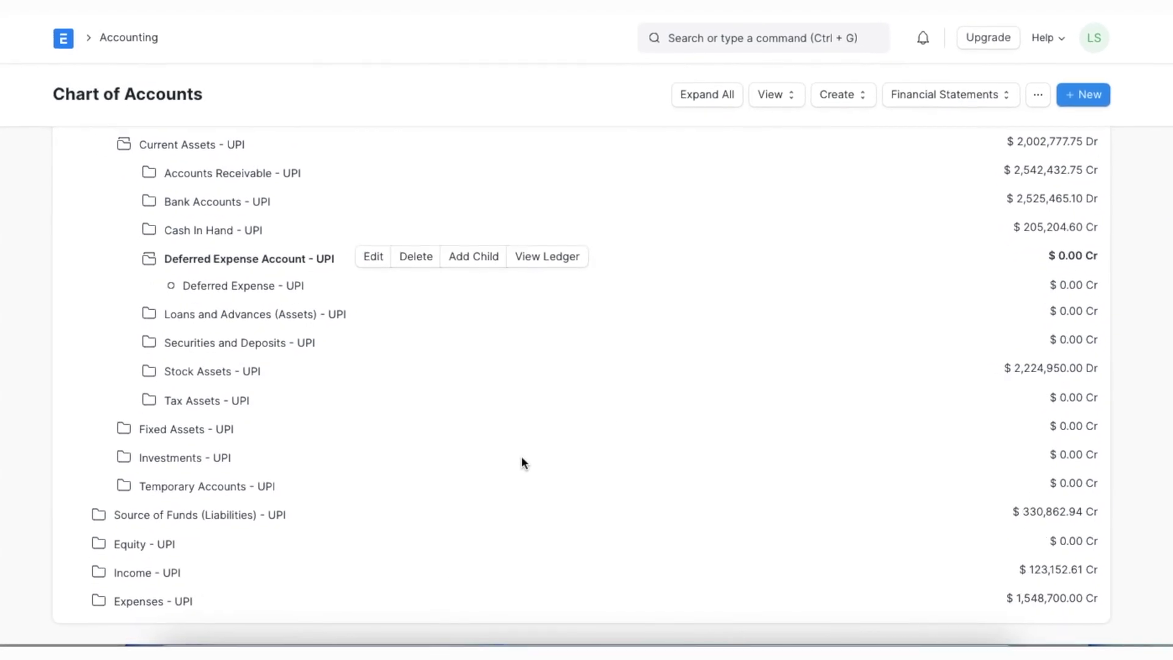
scroll(520, 464, down, 1)
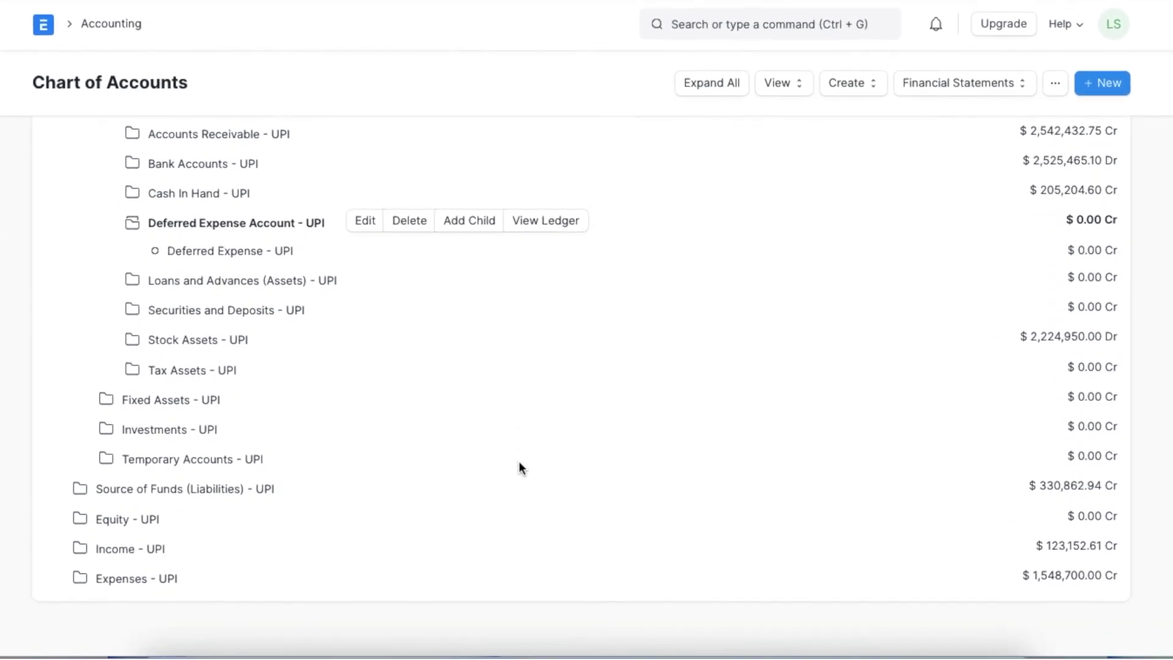
click(211, 493)
click(206, 495)
click(205, 495)
click(196, 521)
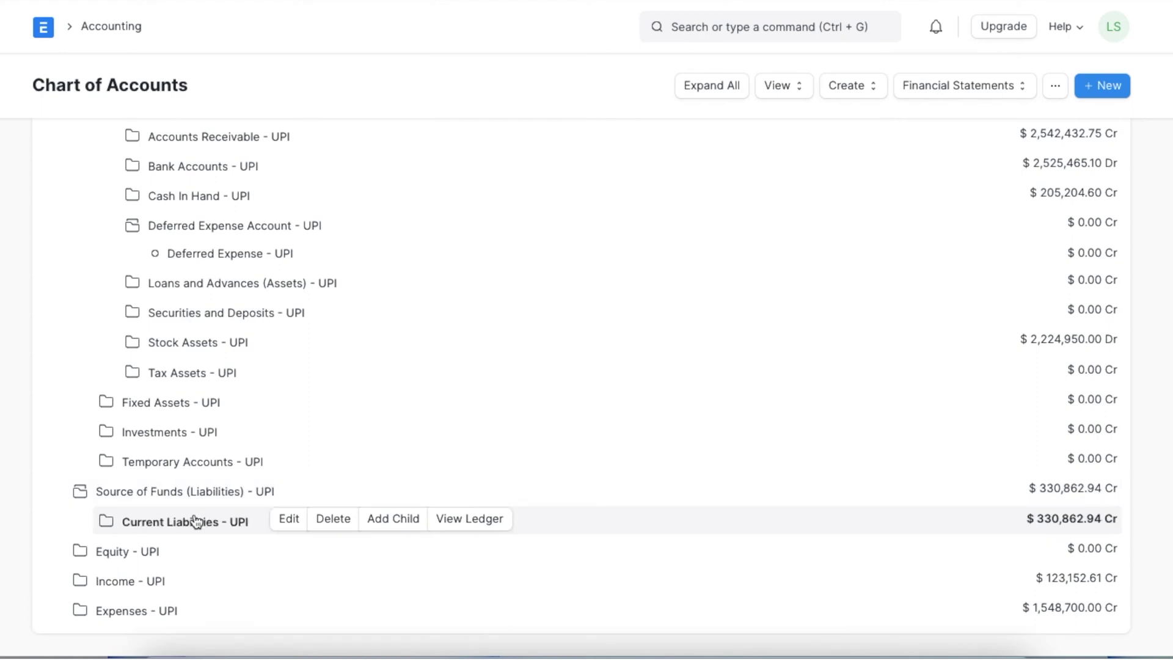
click(392, 519)
text(Deferred Income Accoun)
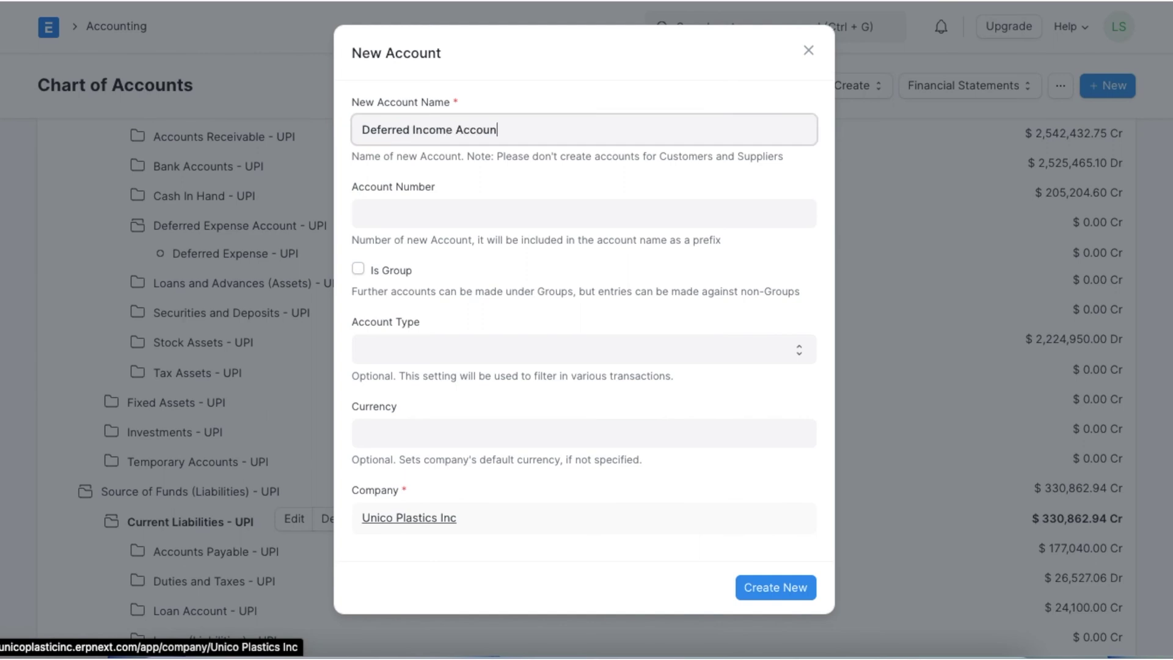
text(t)
click(358, 269)
click(703, 495)
click(590, 536)
click(764, 634)
Step: Add a non-group child account named Deferred Income with currency USD under Deferred Income Account
scroll(280, 437, down, 3)
click(280, 438)
click(453, 423)
text(Deferred Incom)
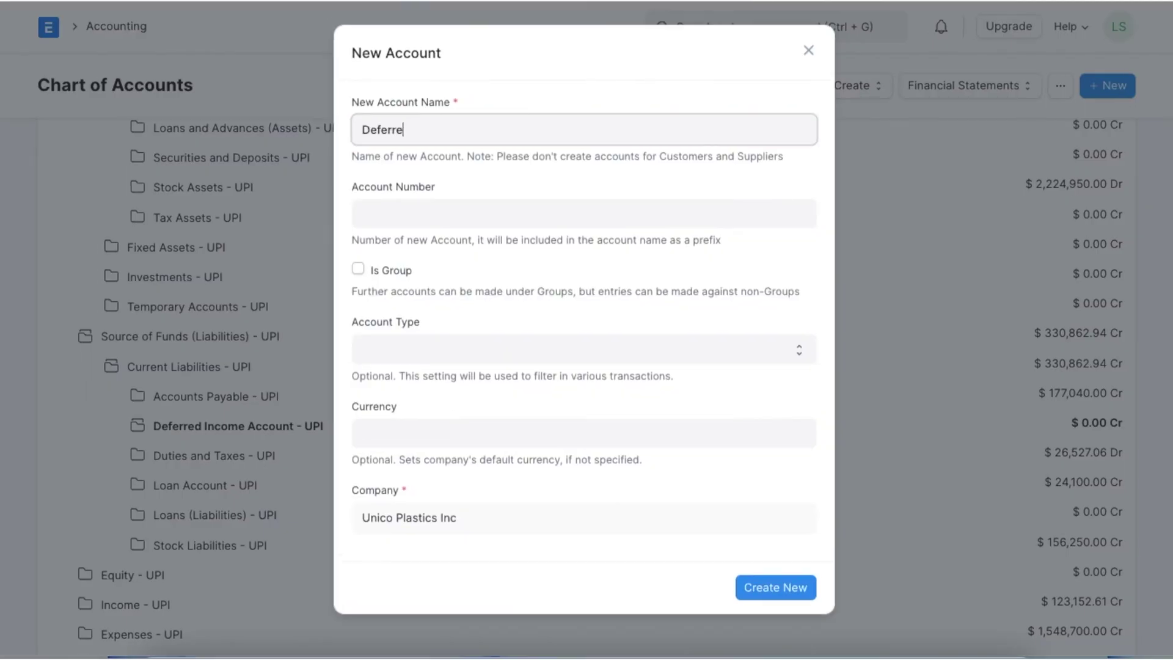
click(468, 421)
text(USD)
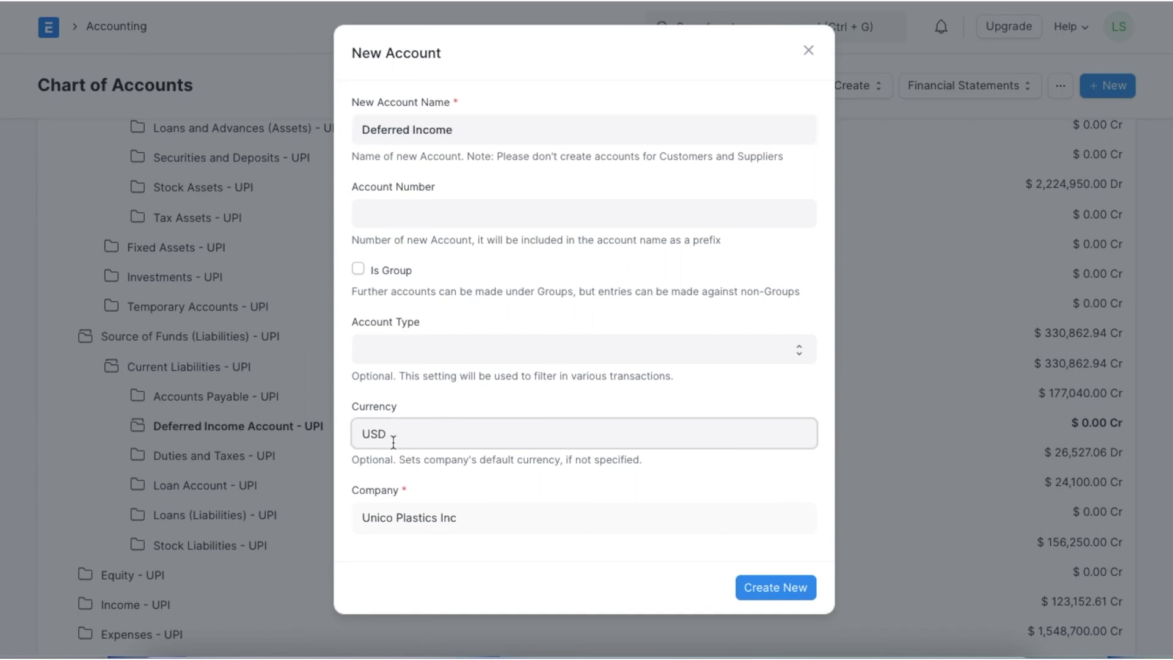
click(406, 477)
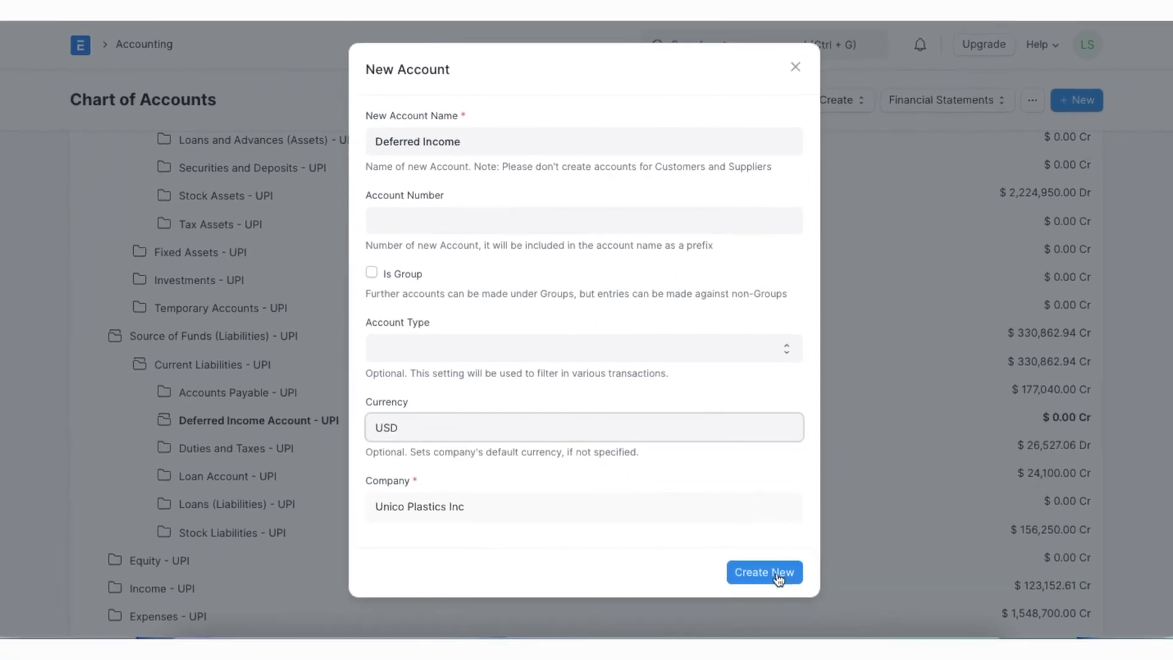
click(772, 581)
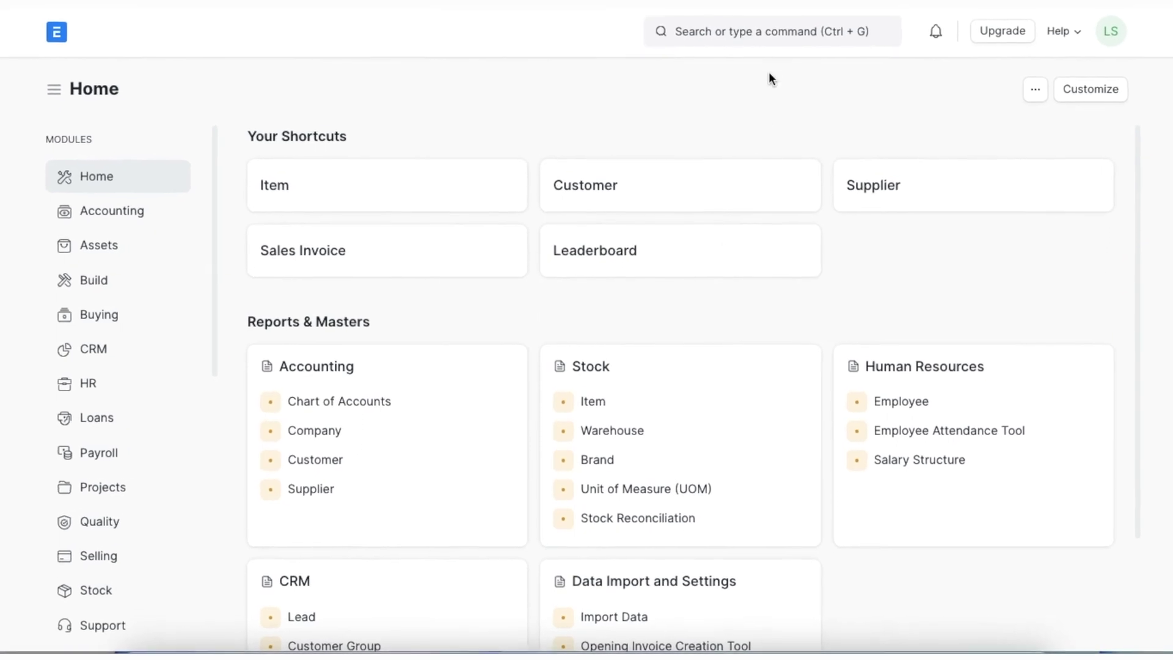
Step: Open the Fitness Subscription Services item from the item list
click(770, 39)
text(item li)
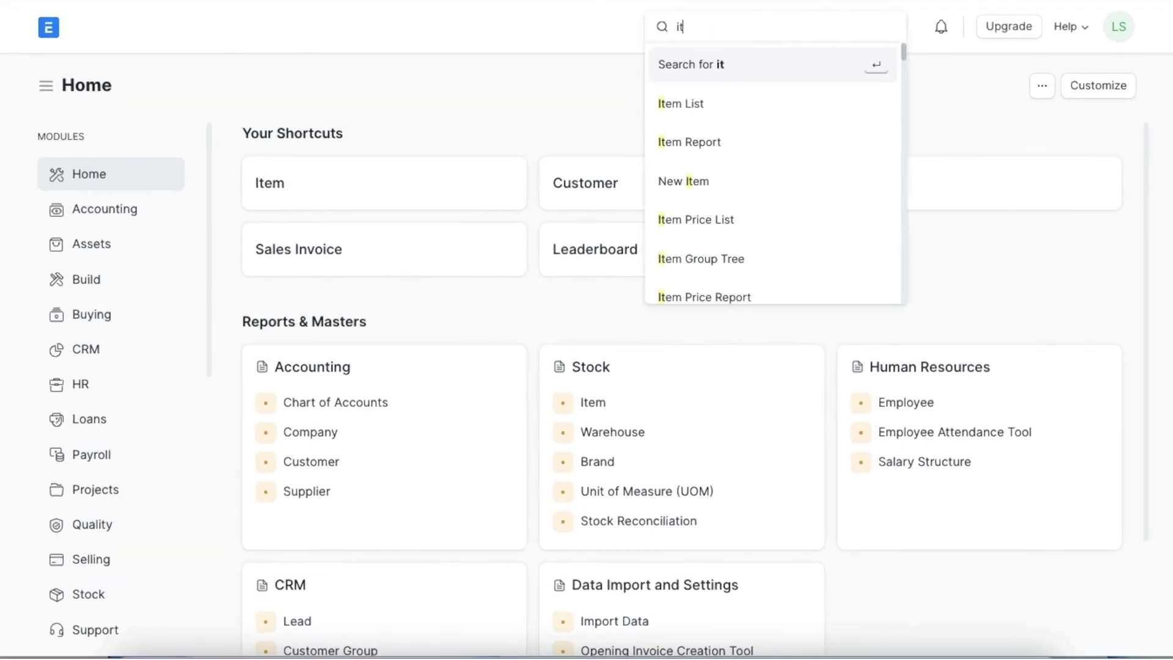
click(767, 103)
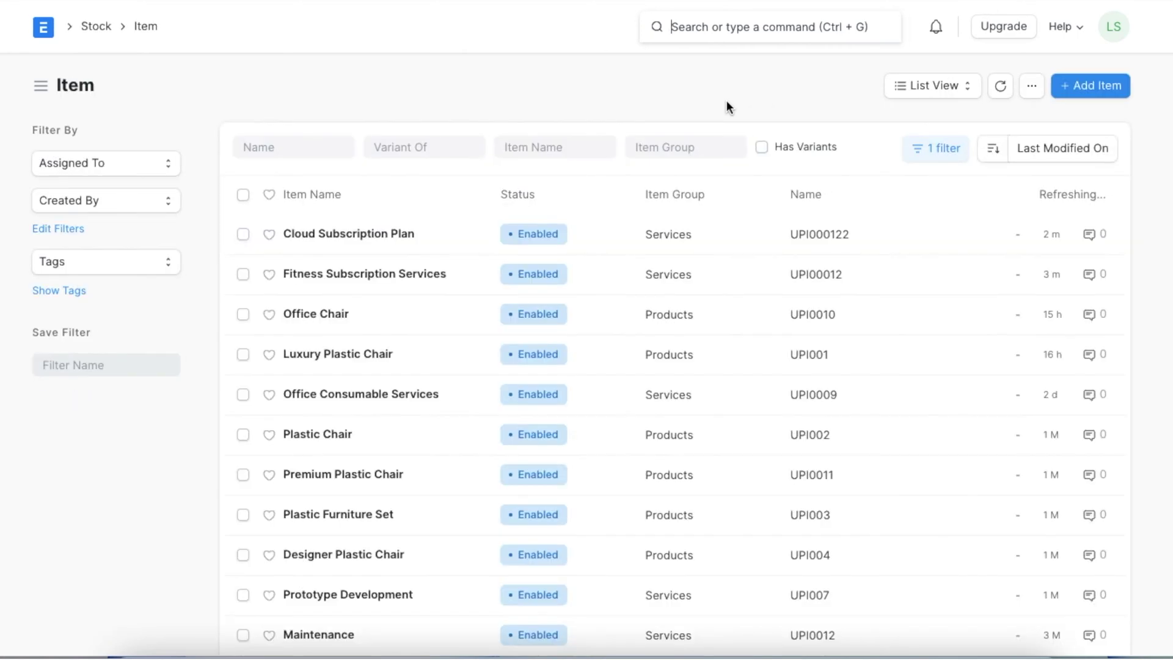
click(432, 276)
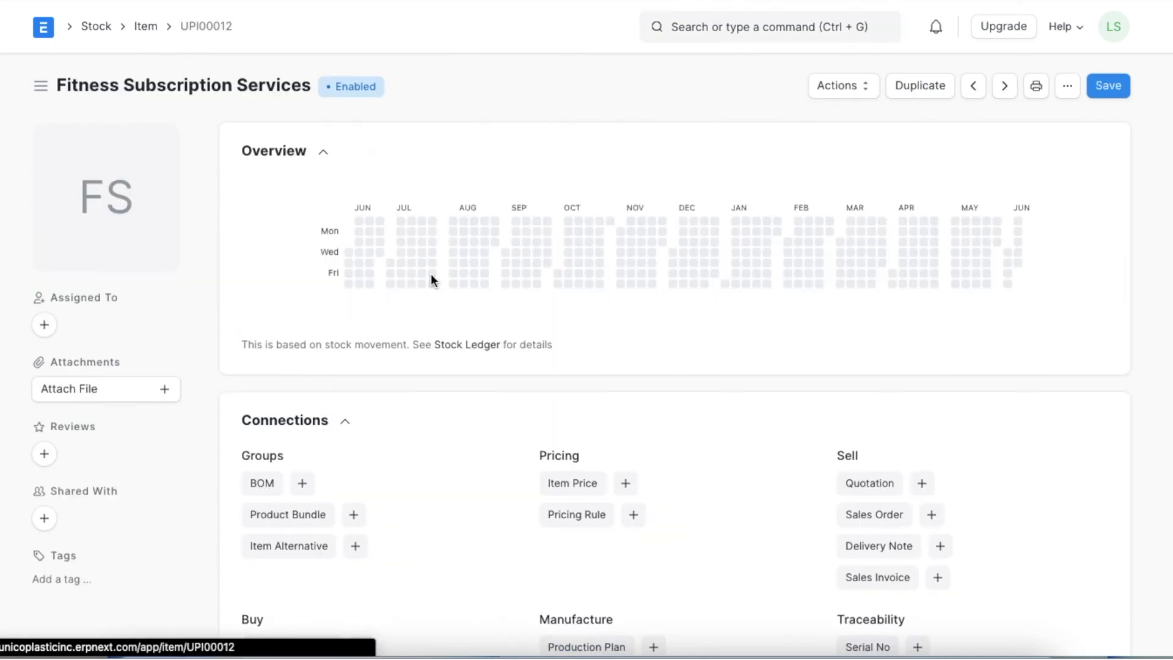
Step: Enable deferred revenue on the item with Deferred Income - UPI as the account and 12 months, and save it
scroll(524, 369, down, 15)
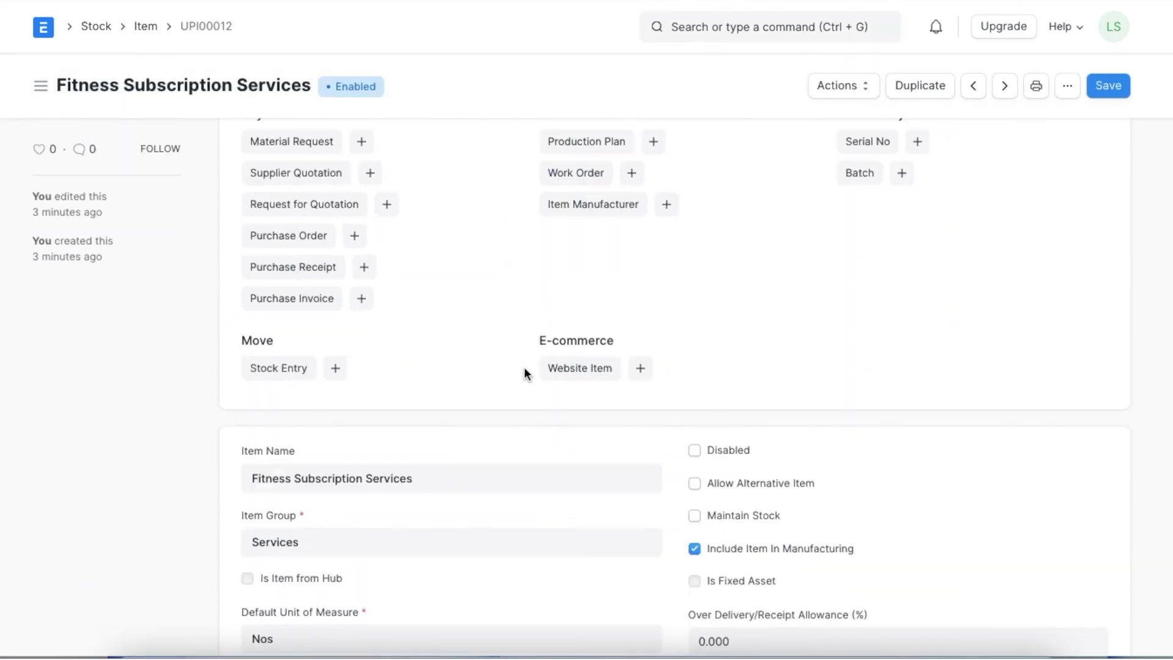
scroll(524, 369, down, 8)
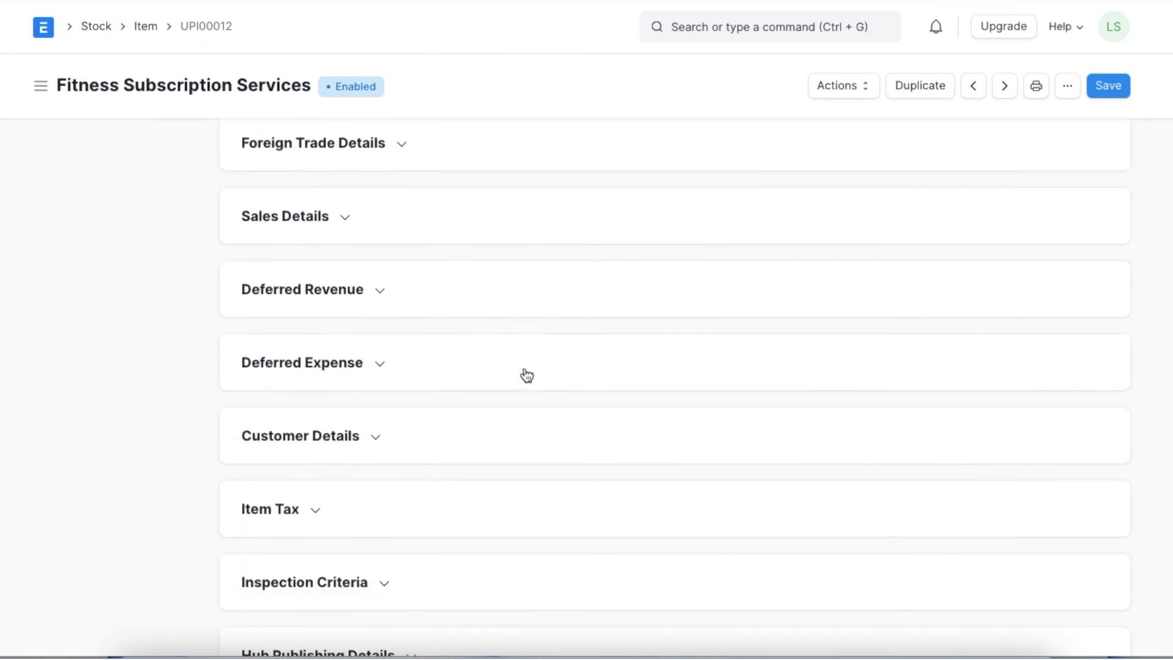
click(380, 279)
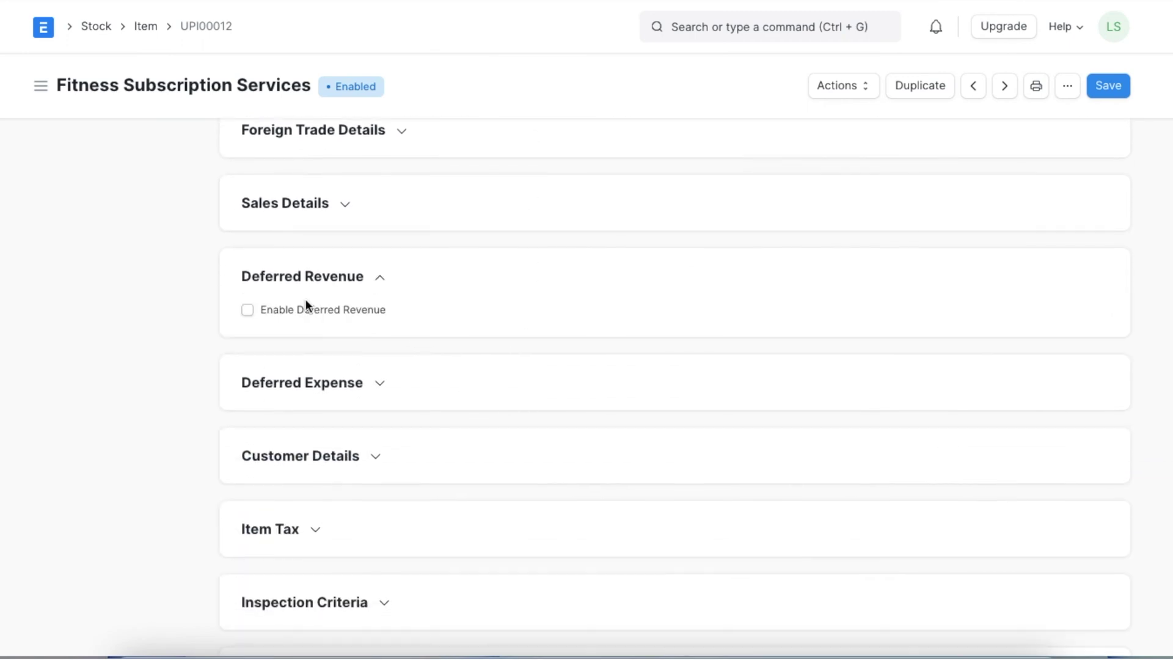
click(247, 310)
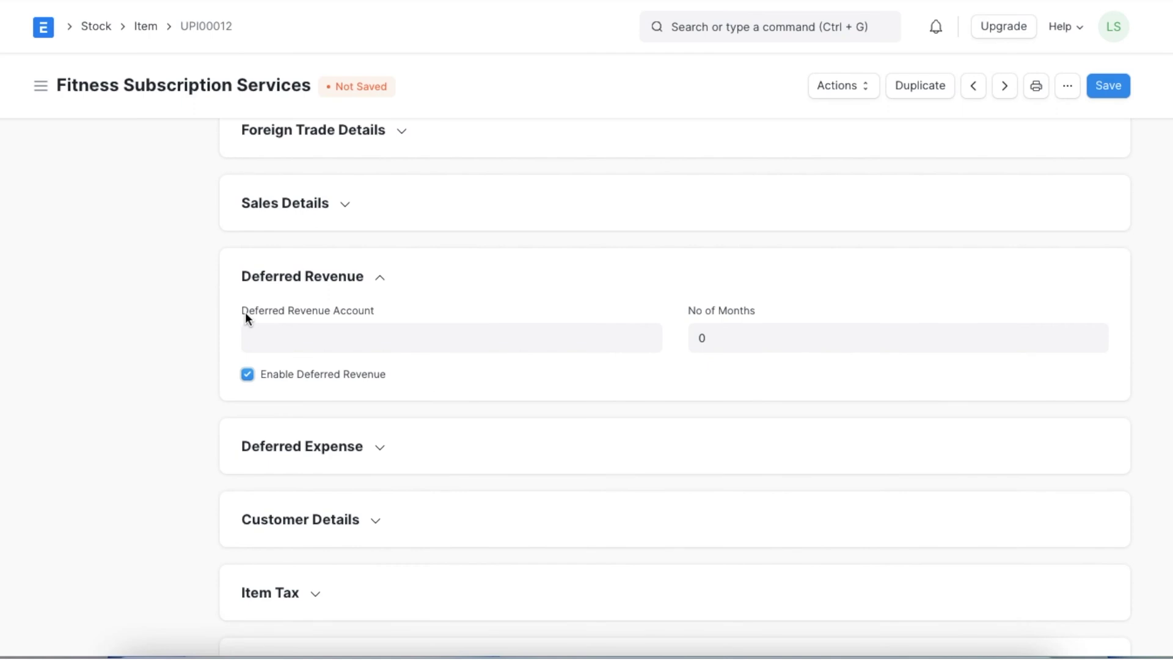
click(414, 342)
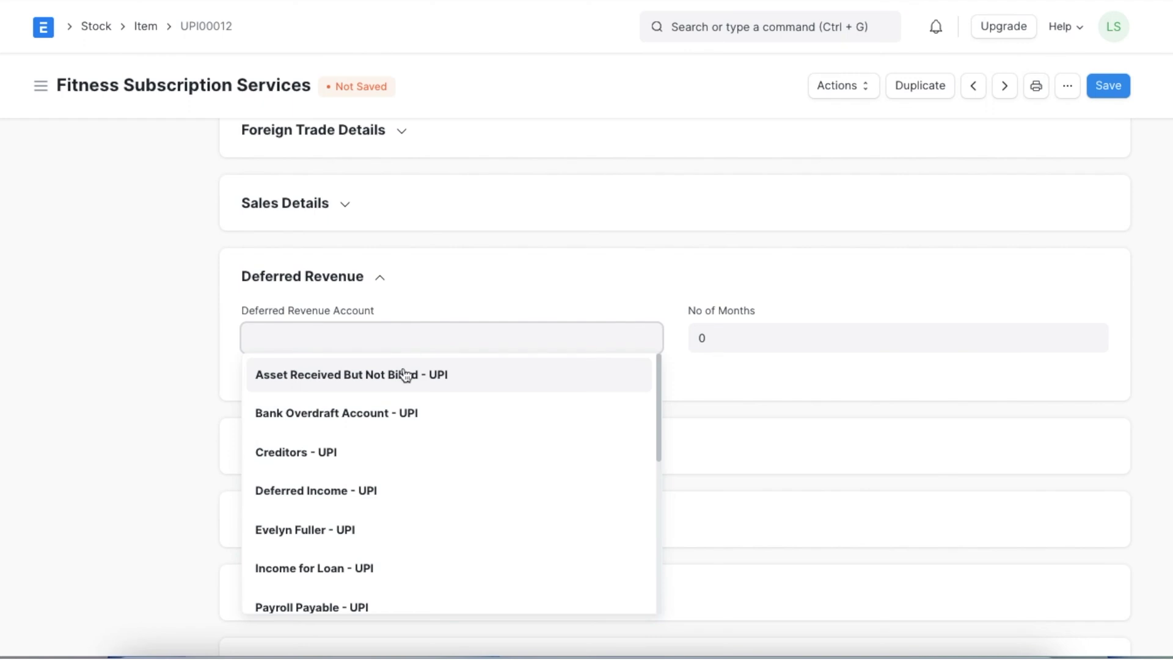
click(374, 494)
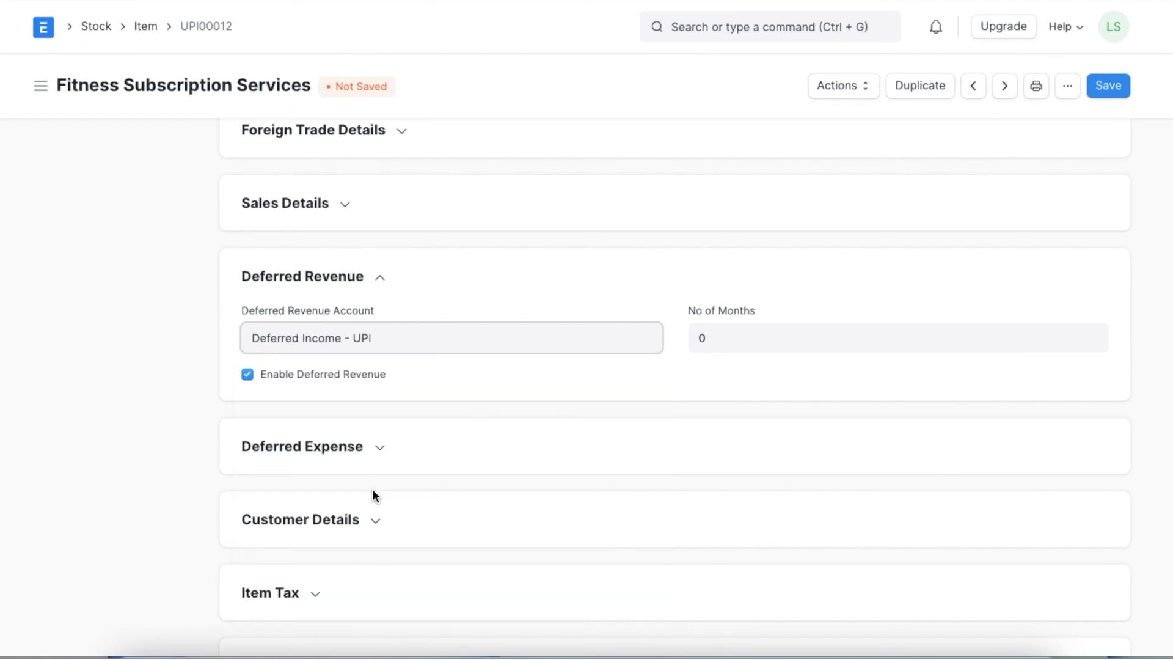
click(737, 333)
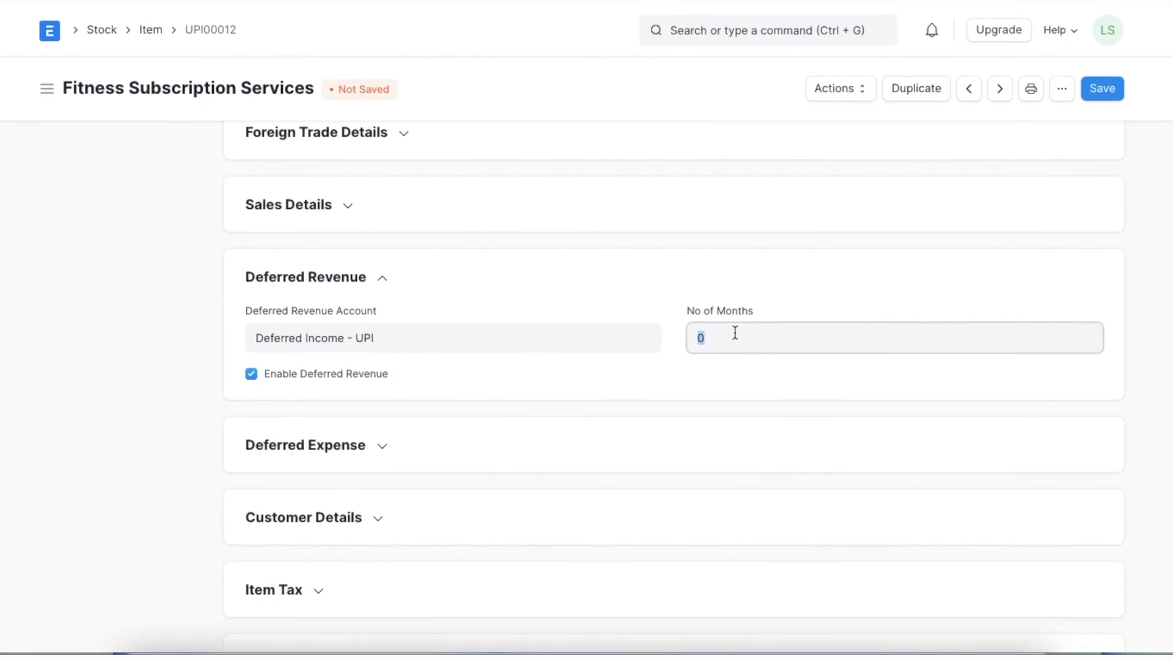
key(BackSpace)
text(12)
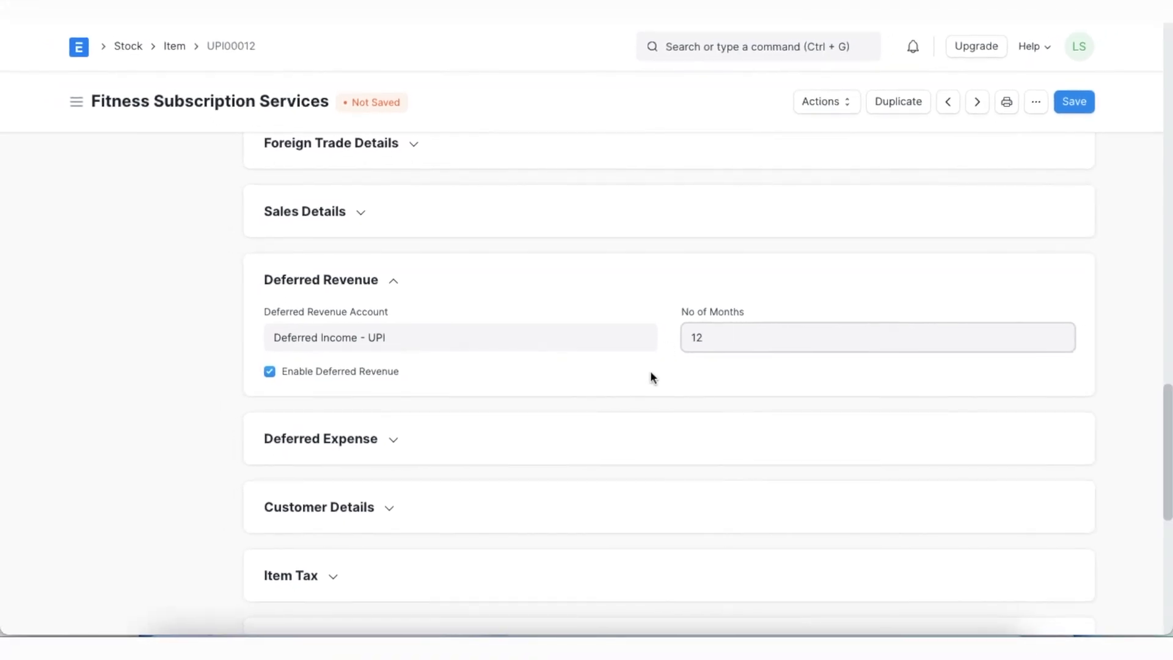
click(1075, 101)
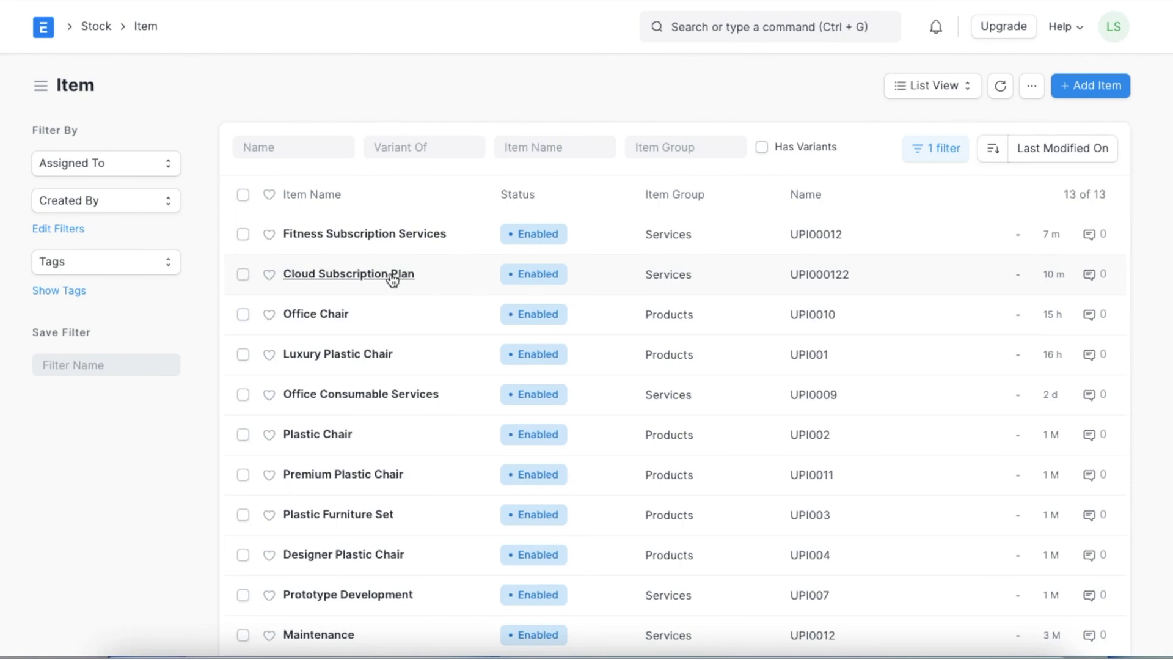
Step: Enable deferred expense on the Cloud Subscription Plan item with Deferred Expense - UPI as the account and 12 months, and save it
click(394, 277)
scroll(413, 379, down, 15)
scroll(415, 382, down, 15)
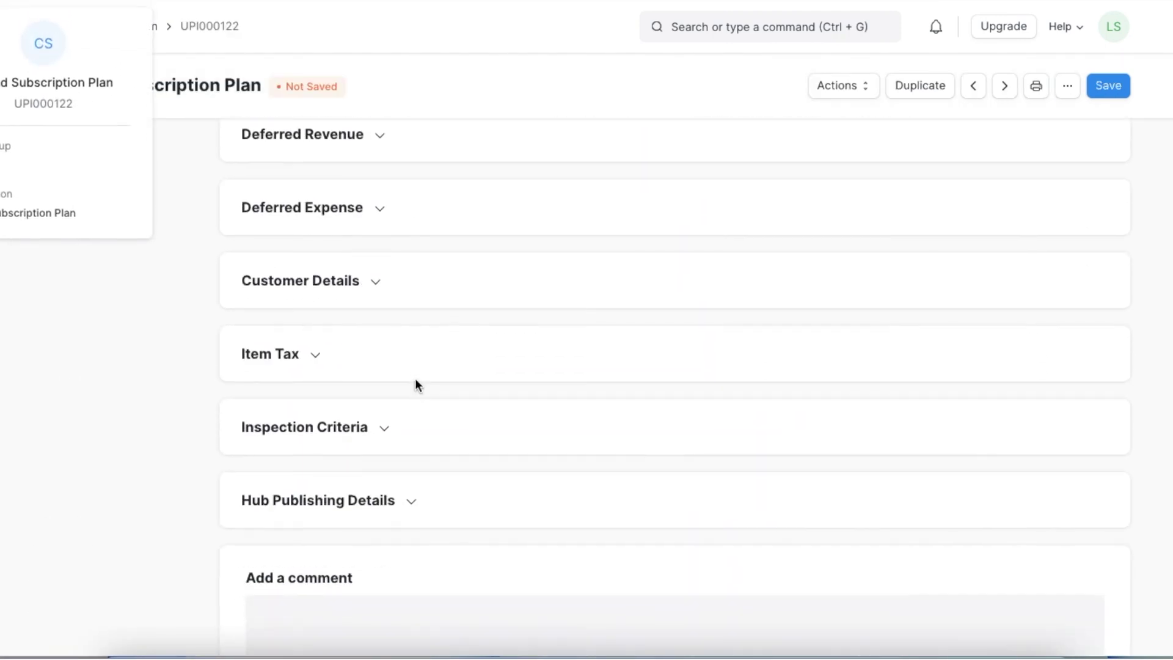
click(381, 208)
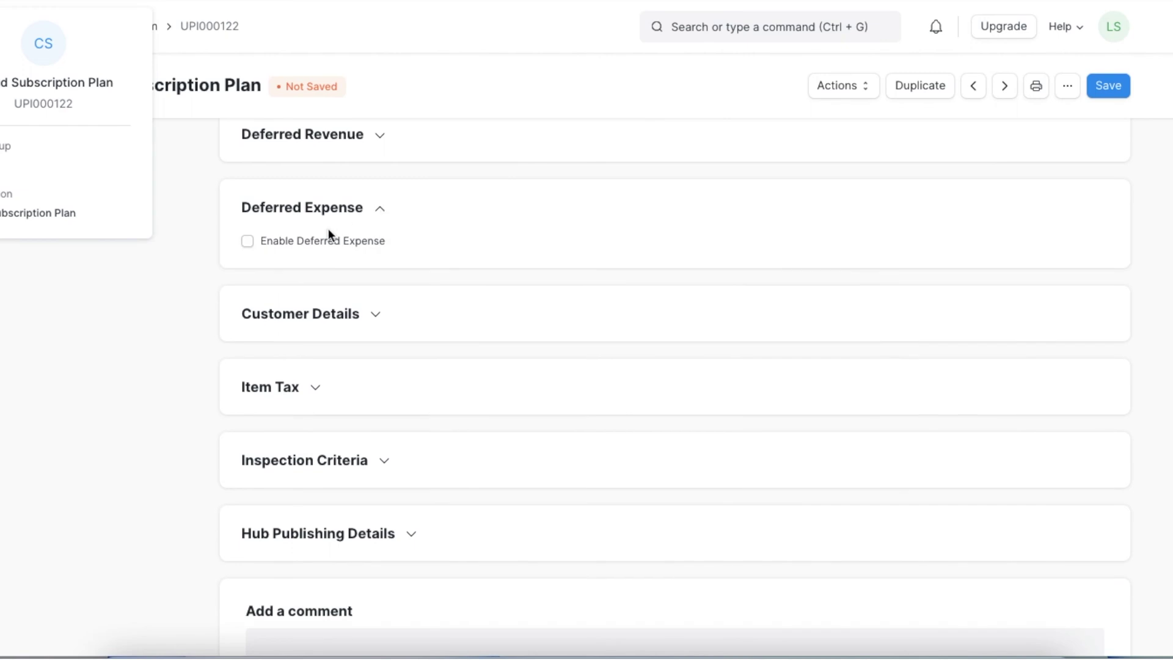
click(247, 241)
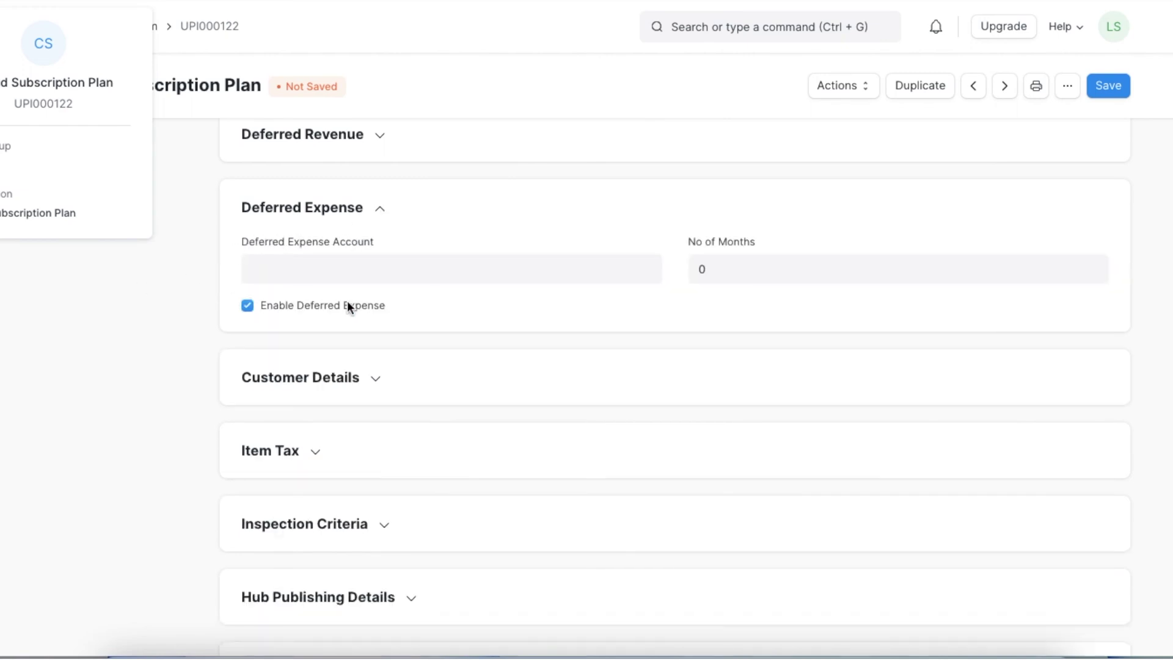
click(375, 270)
text(ex)
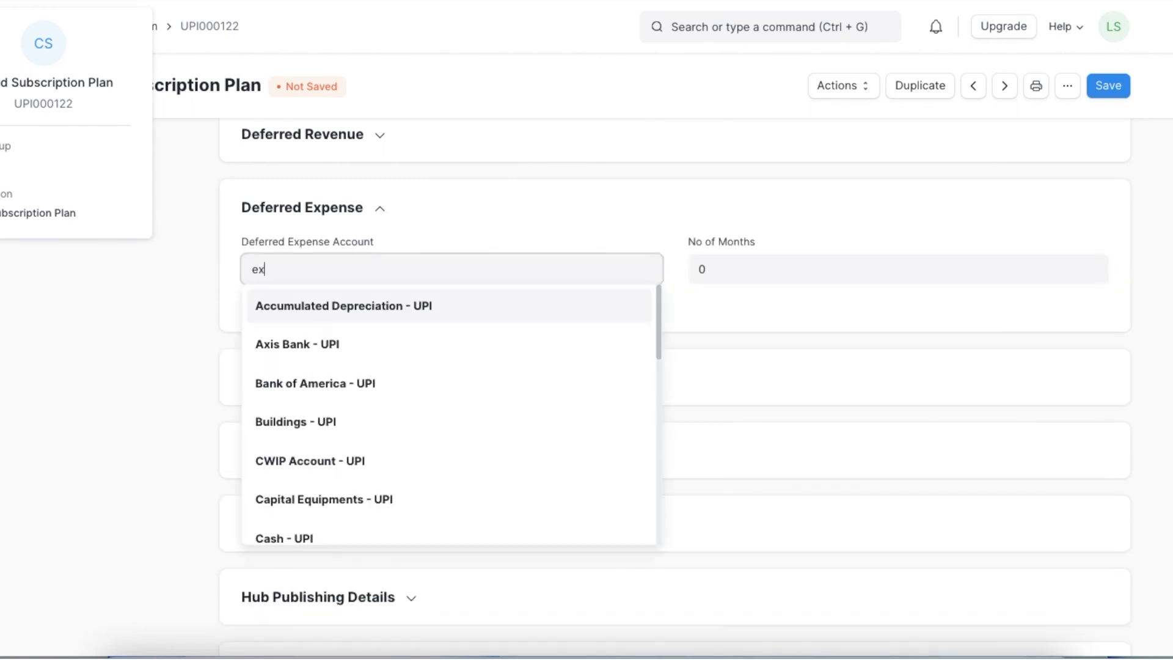
click(404, 313)
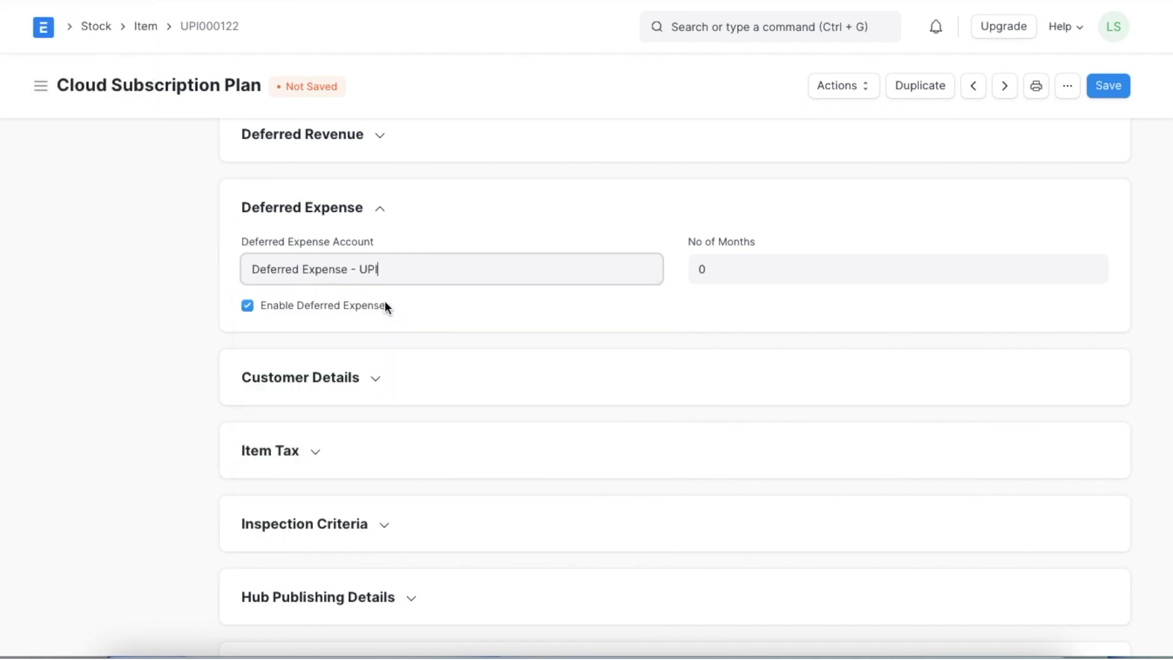
click(721, 267)
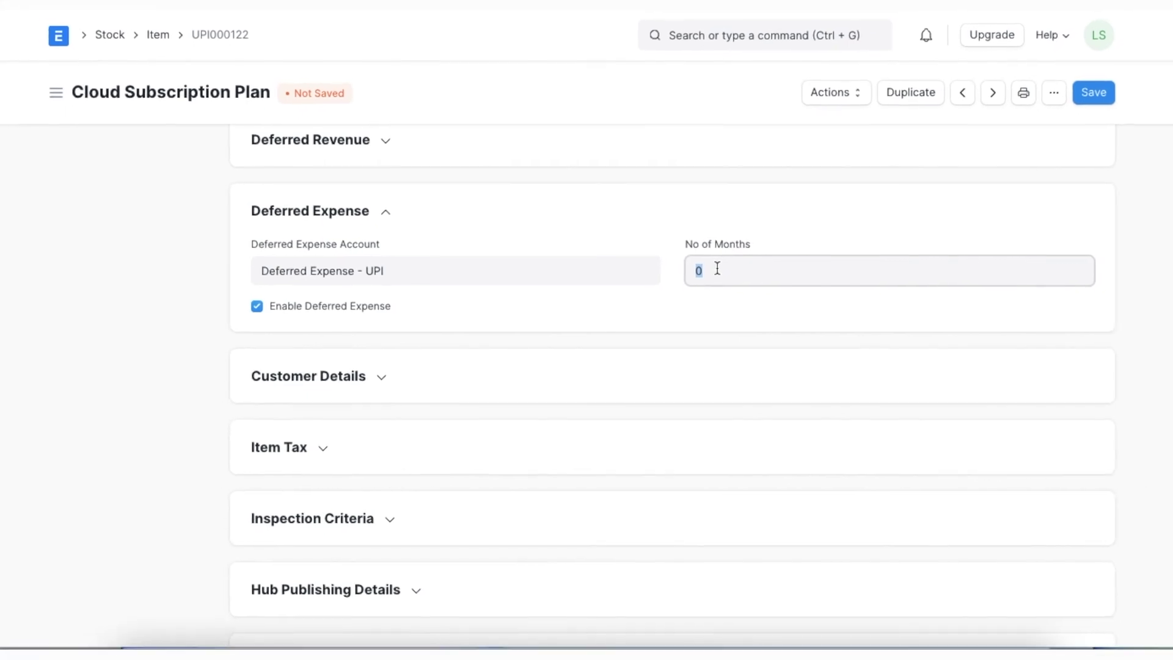
text(12)
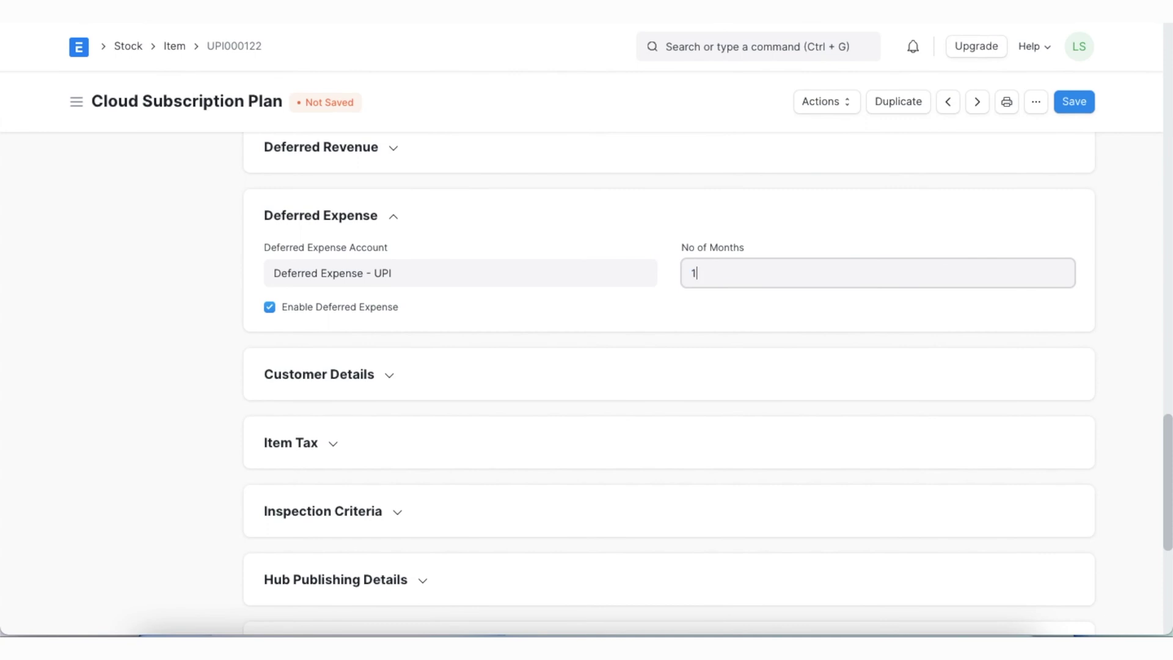
click(1085, 99)
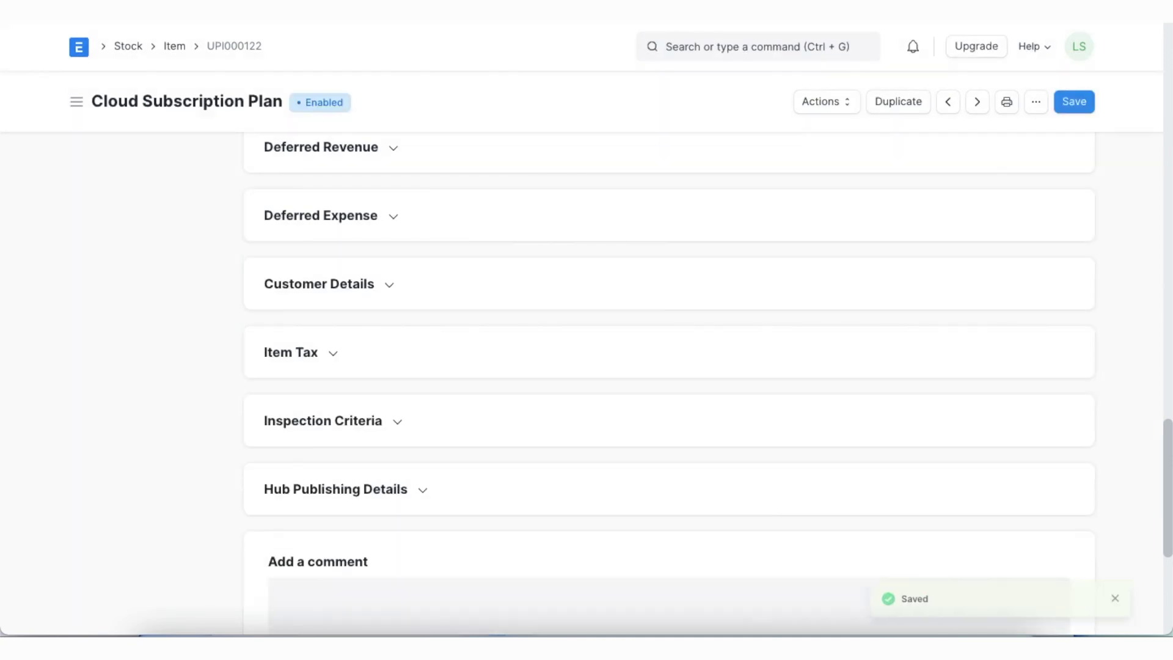
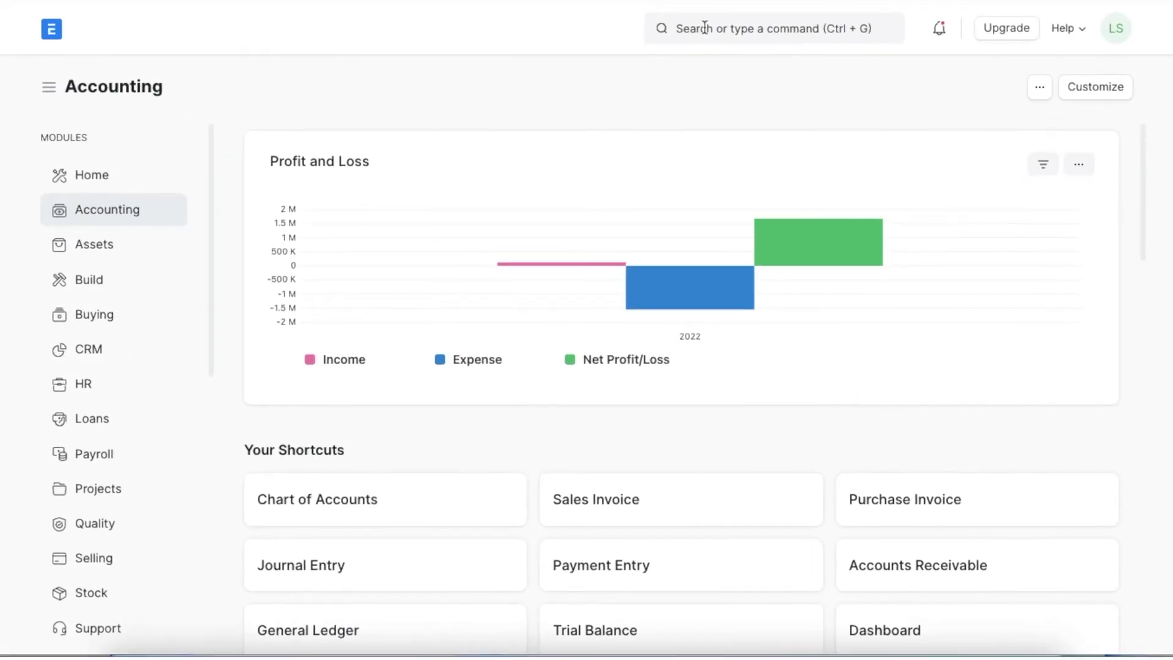
Step: Start a new sales invoice and select Federated Inc. as the customer
click(705, 28)
text(sales i)
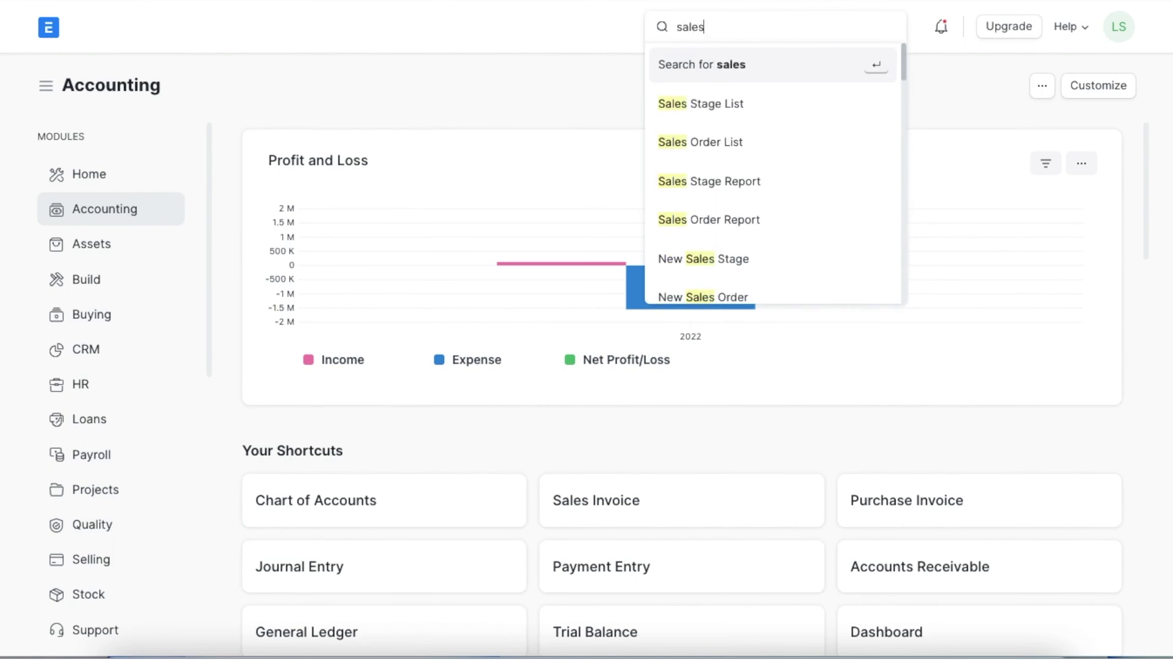
click(712, 110)
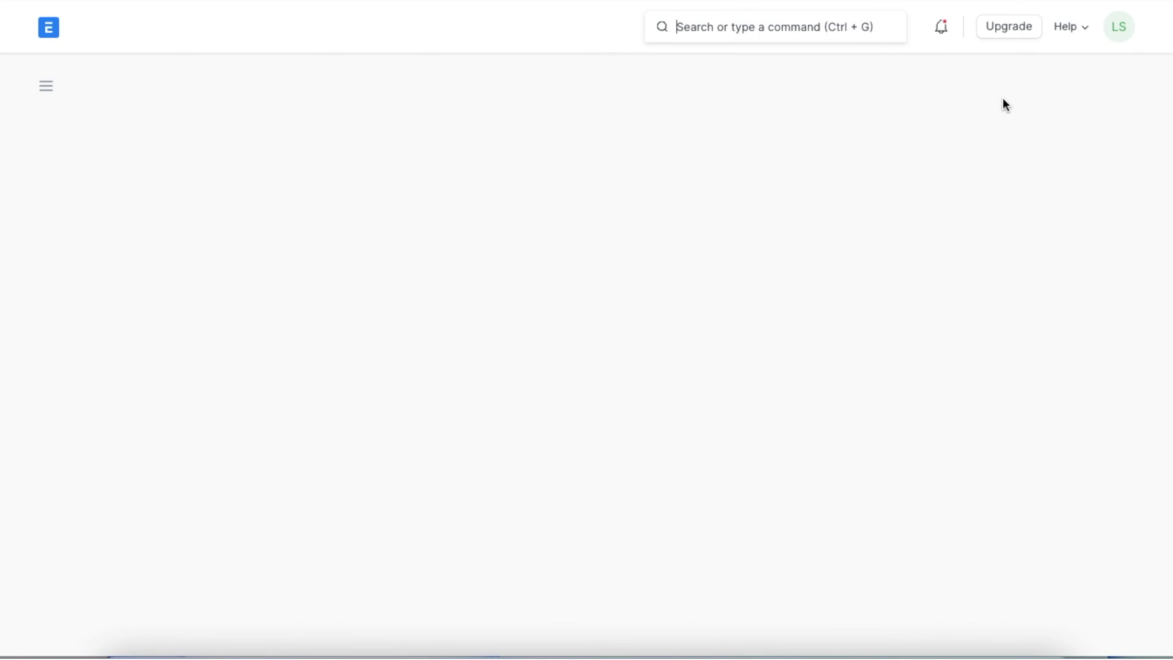
click(1051, 98)
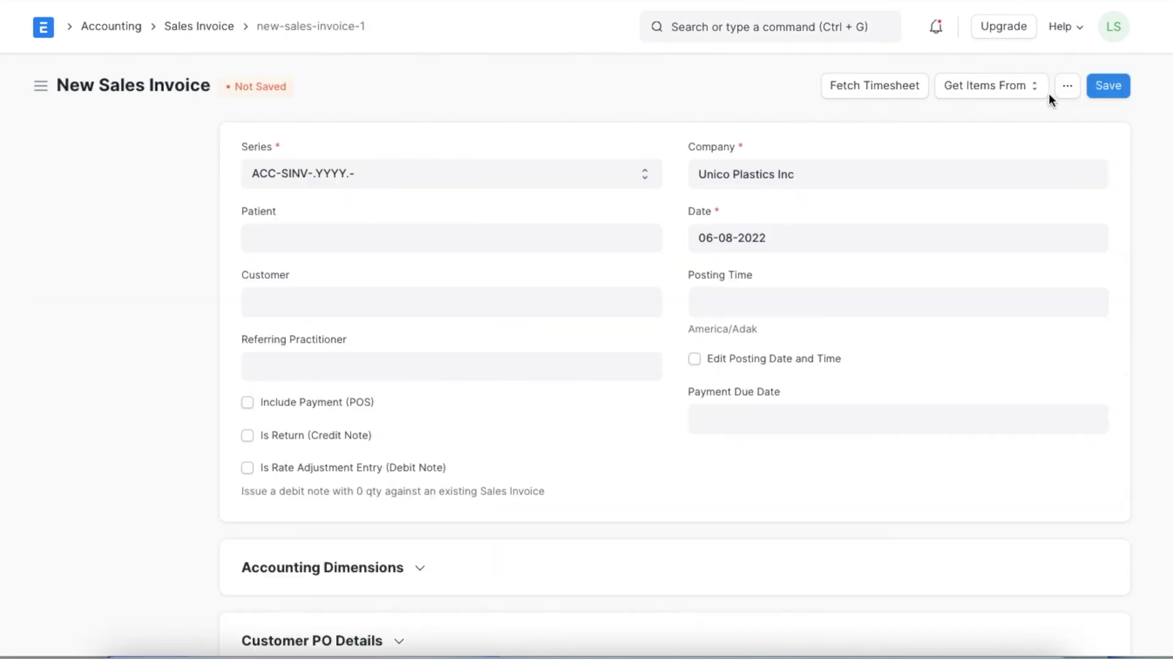
click(401, 303)
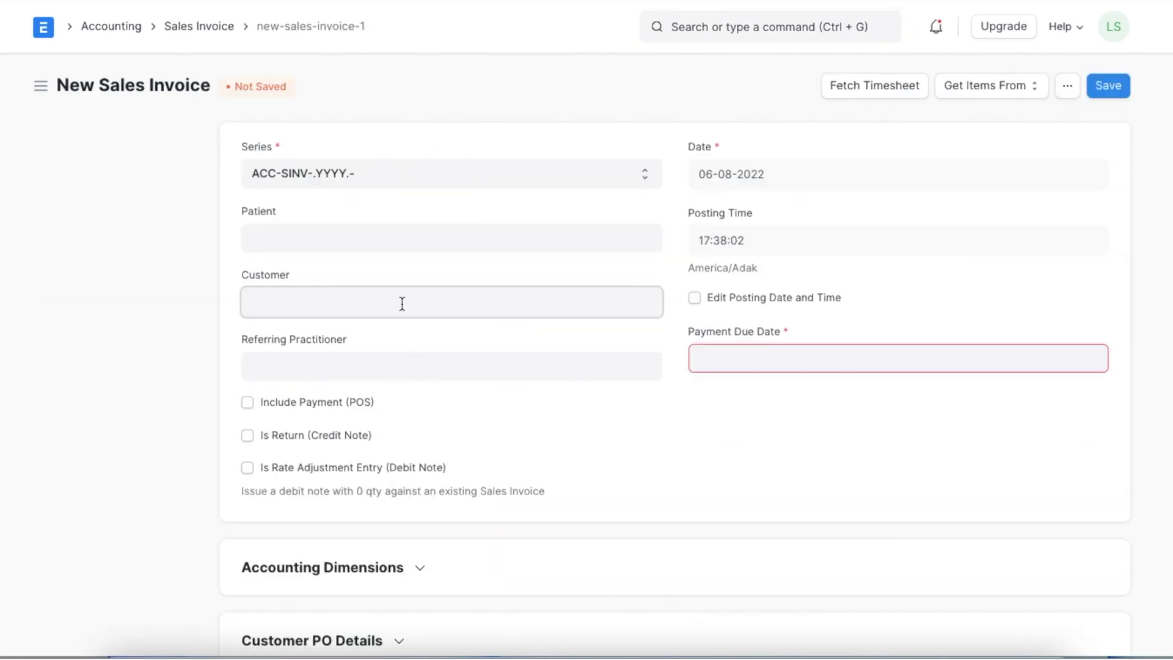
click(402, 303)
text(fe)
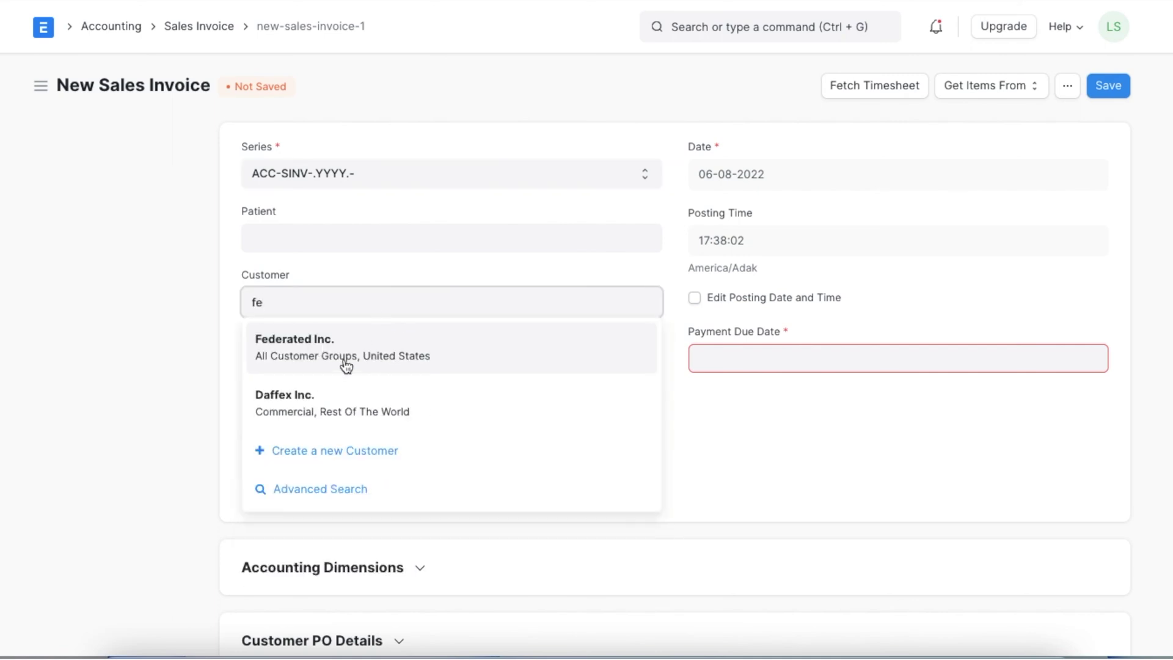
click(357, 339)
Step: Add the Fitness Subscription Services item (UPI00012) to the first row of the invoice's items table
scroll(357, 340, down, 10)
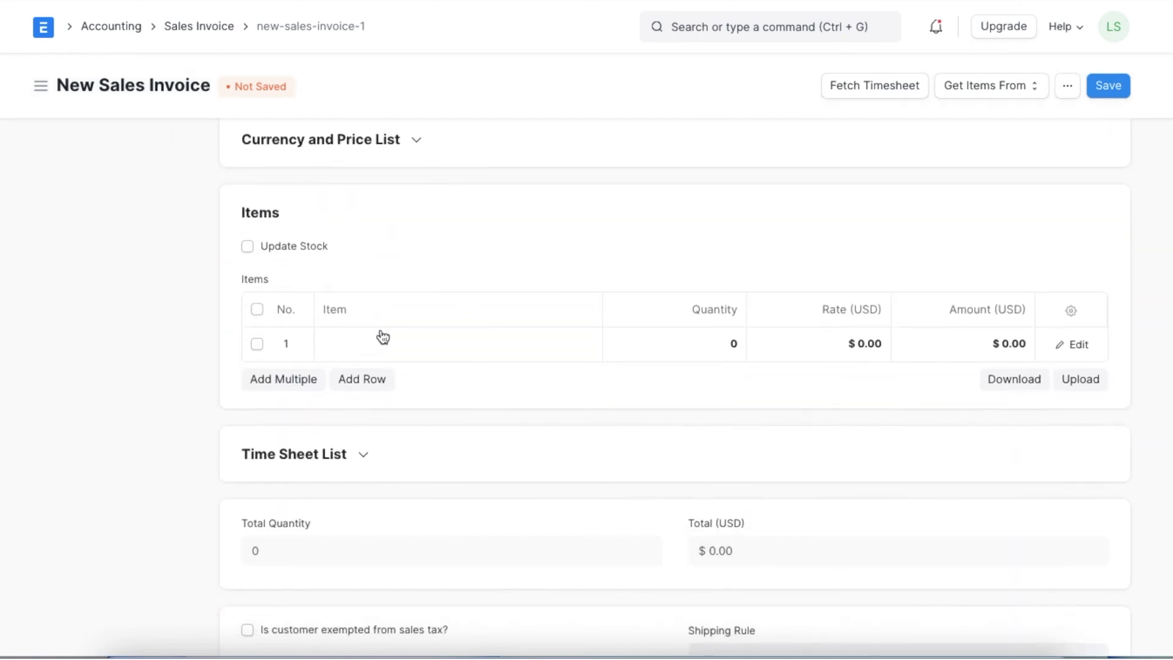
click(383, 338)
text(fit)
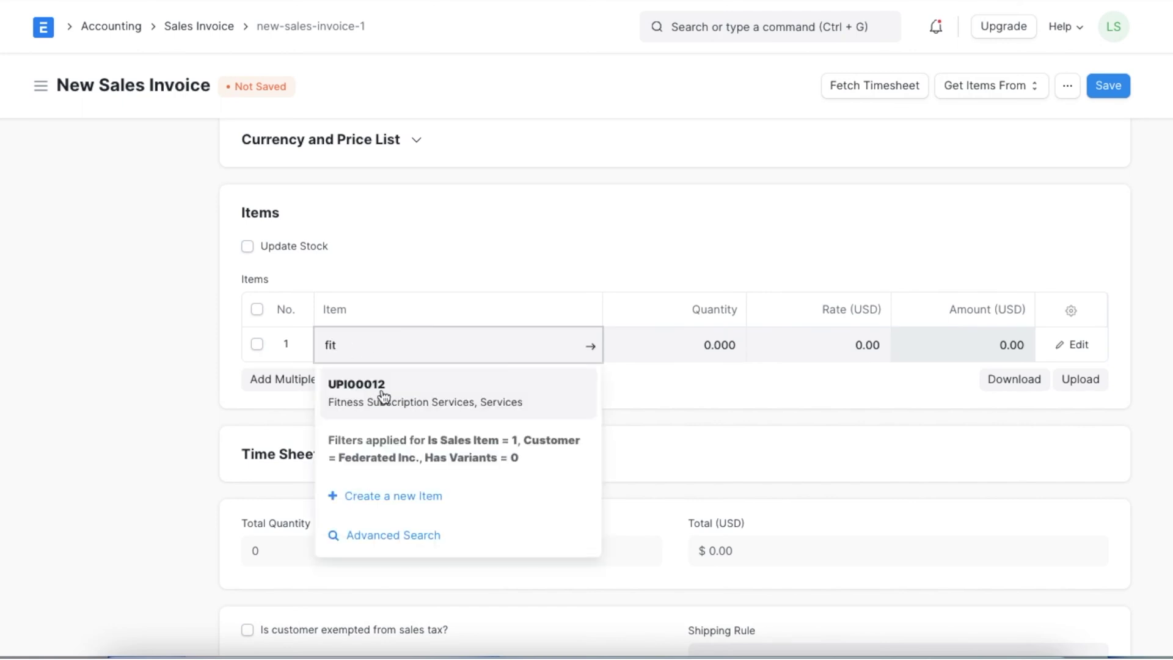
click(383, 396)
click(834, 343)
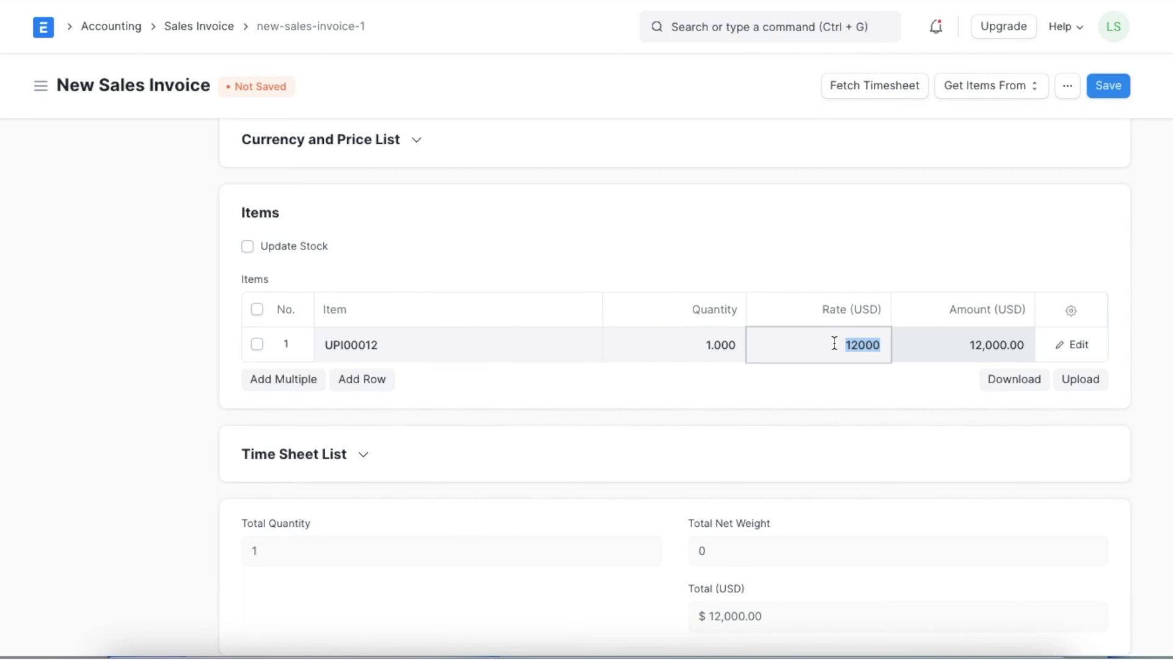
click(873, 375)
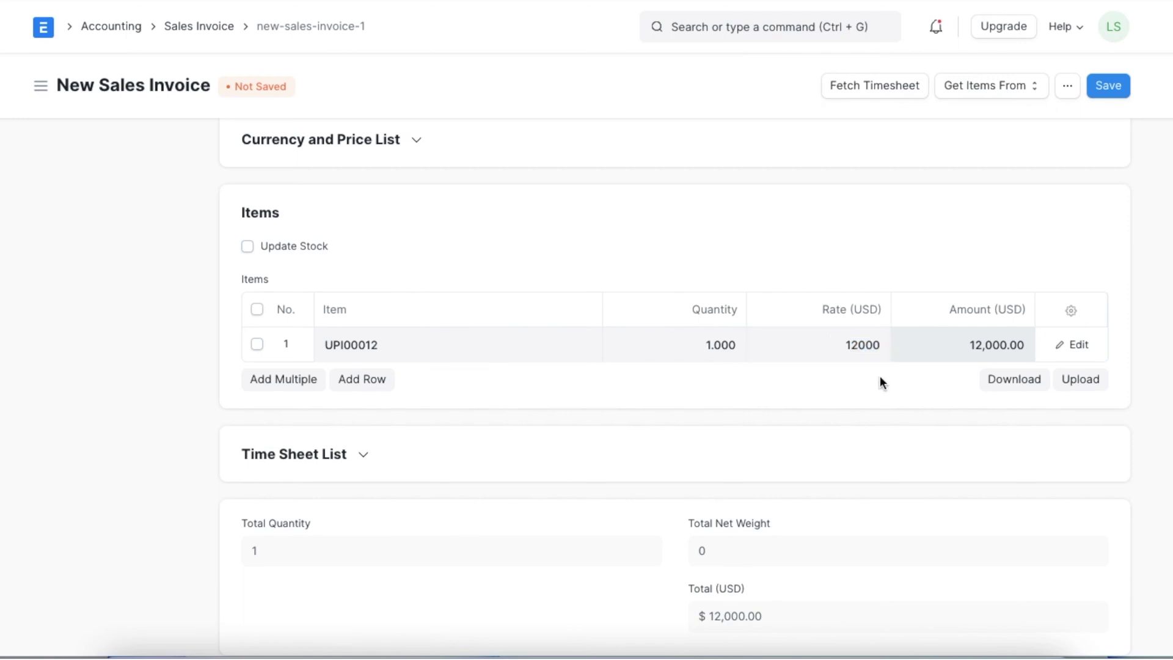
Step: Review the deferred revenue account and service dates in the invoice item row's details
click(1079, 346)
scroll(558, 487, down, 10)
scroll(560, 482, down, 8)
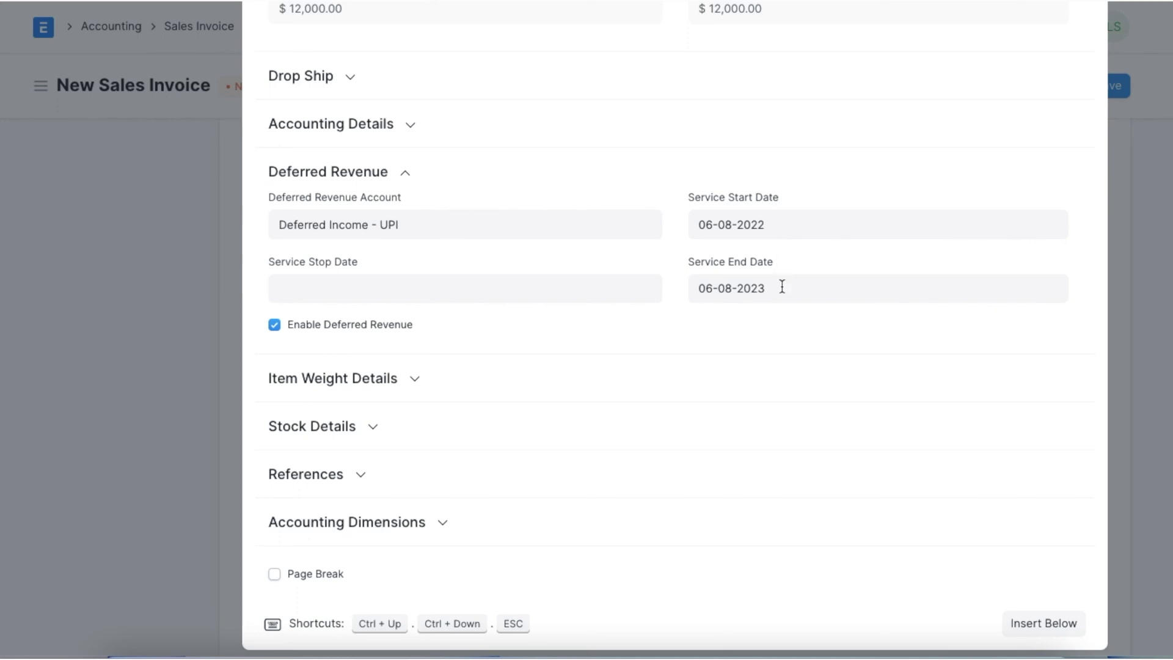
click(200, 277)
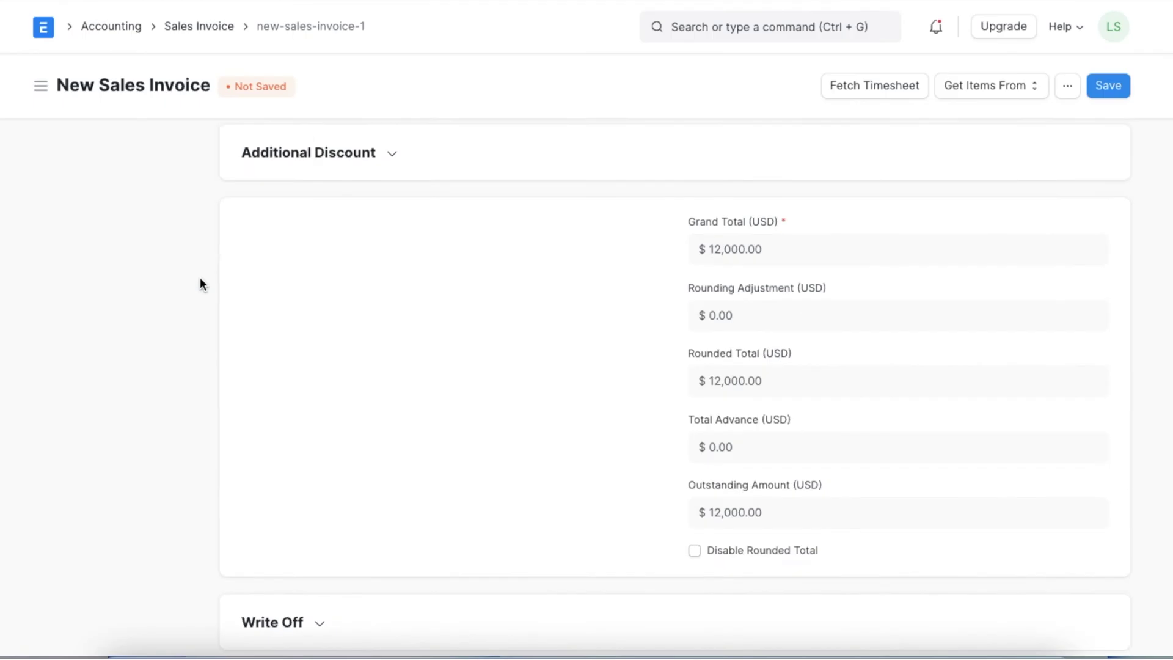
Step: Save the sales invoice and submit it permanently
click(1105, 88)
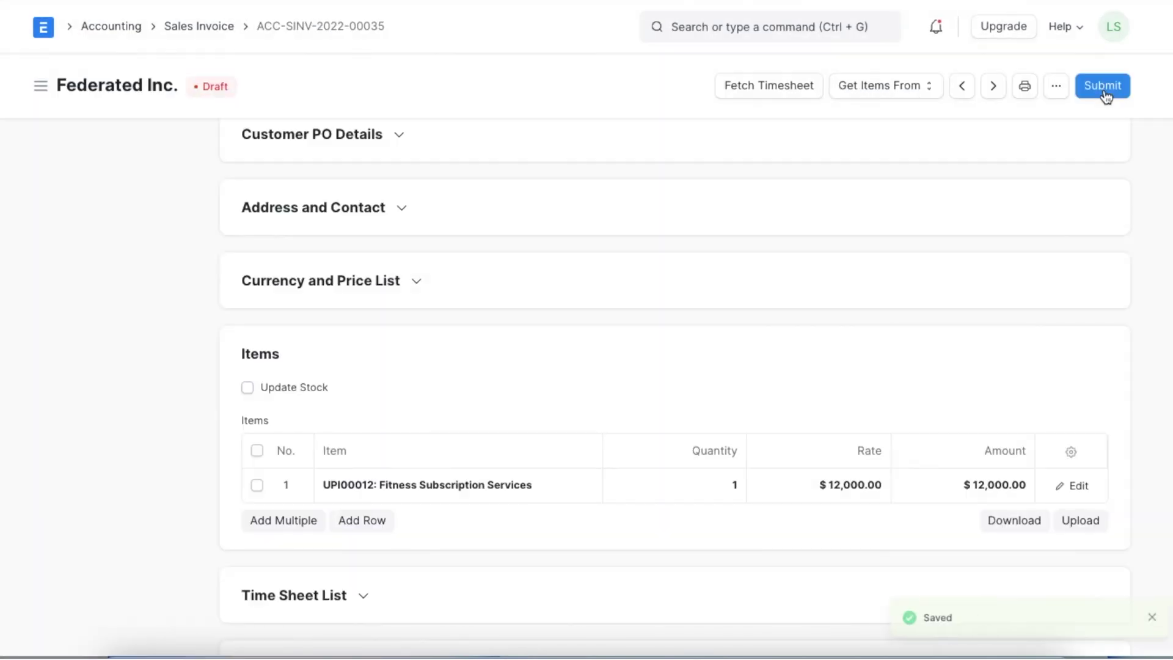
click(1104, 90)
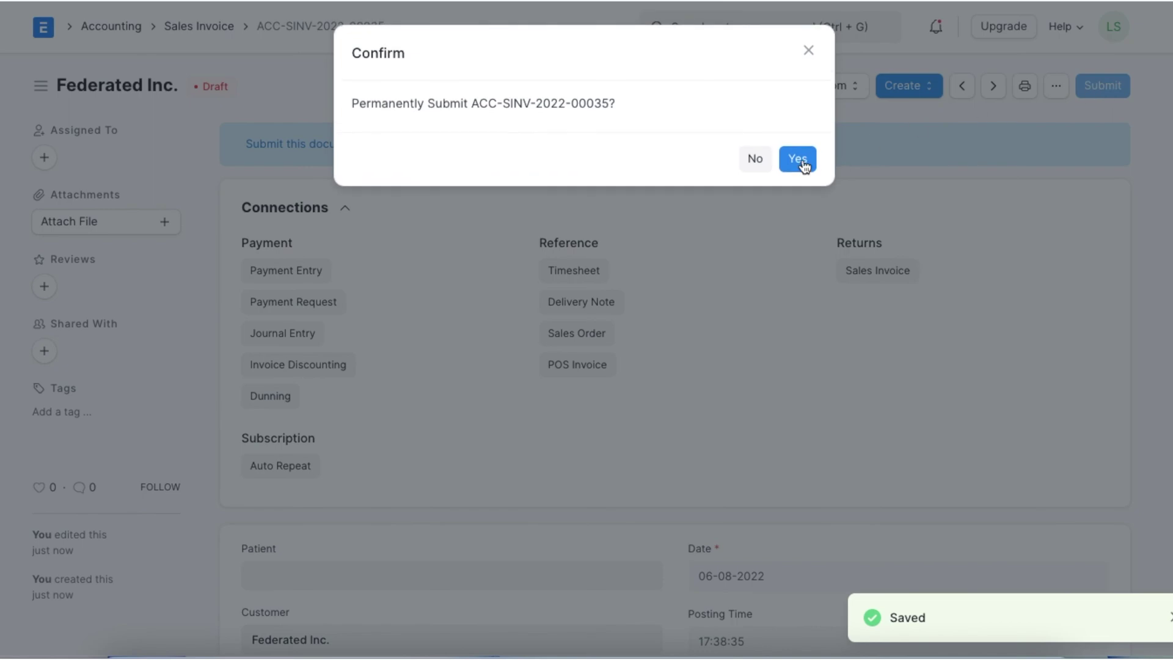
click(798, 160)
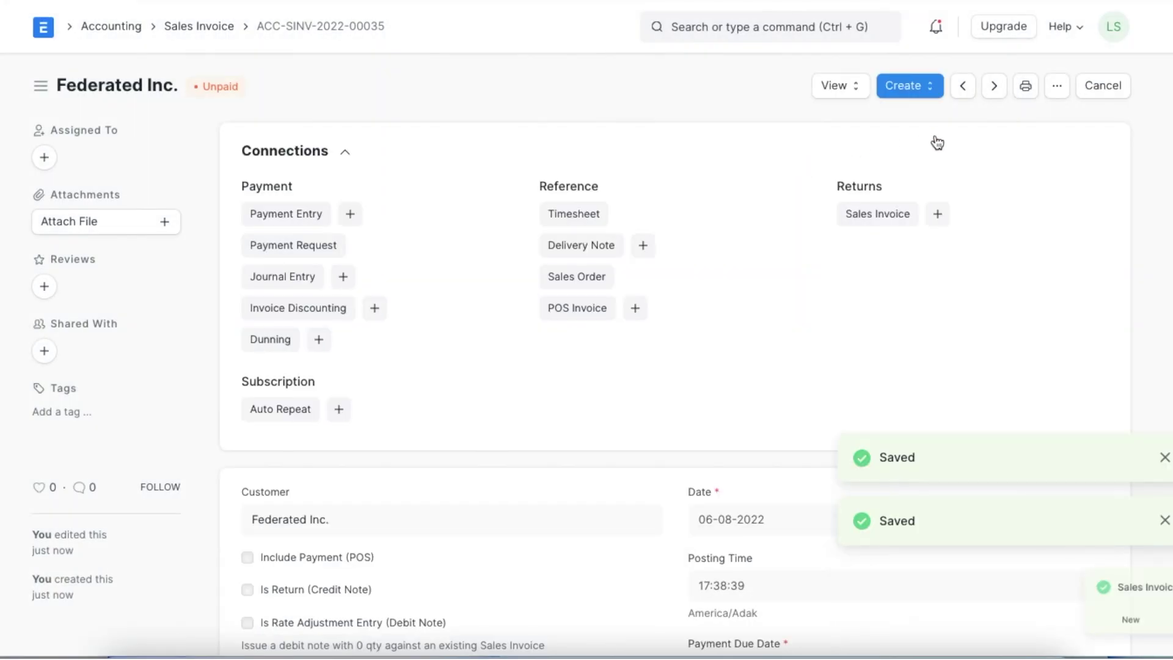
Step: Open the accounting ledger of the submitted Federated Inc. sales invoice
click(852, 95)
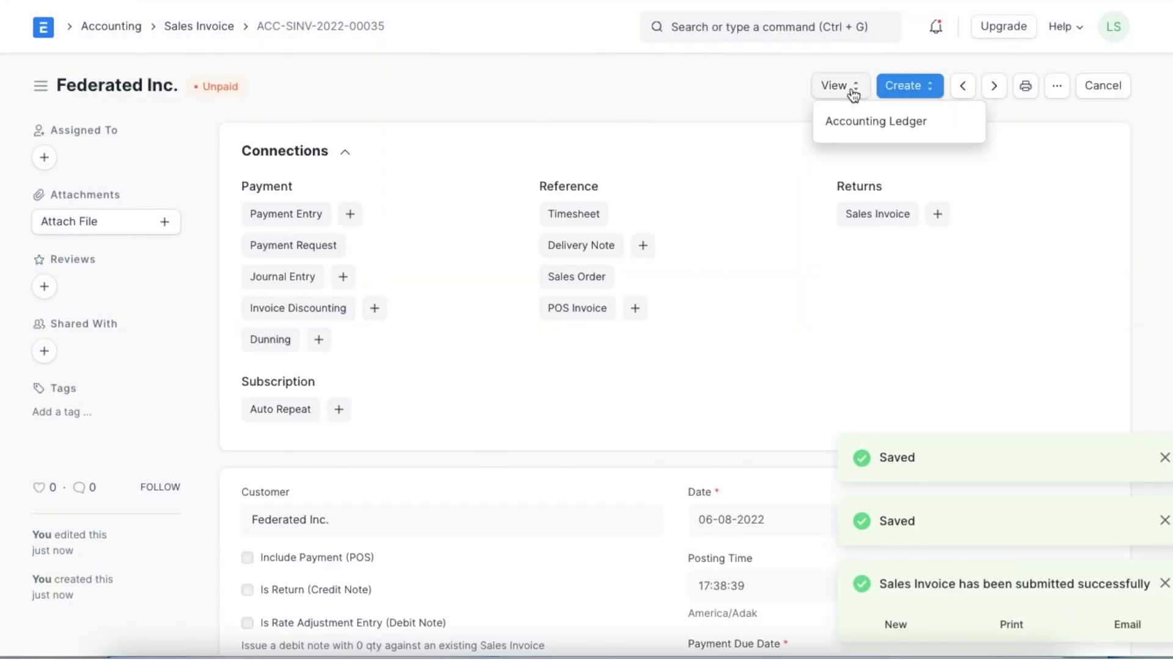
click(863, 126)
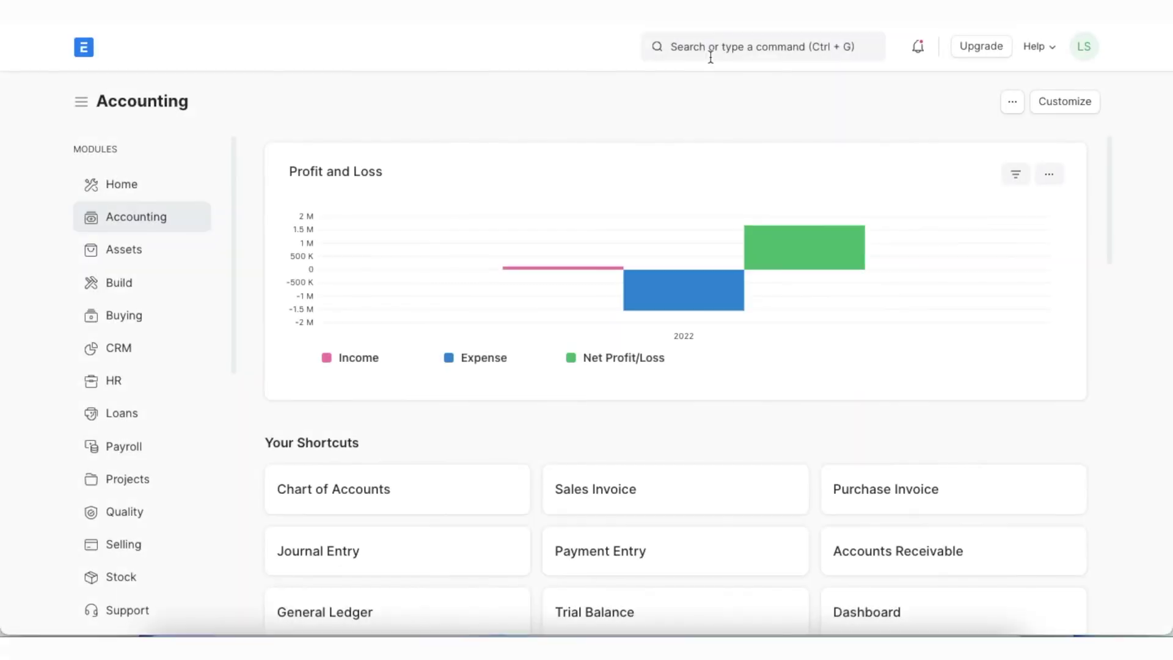
Step: Start a new purchase invoice and select Innovative Inc. as the supplier
click(713, 43)
text(p)
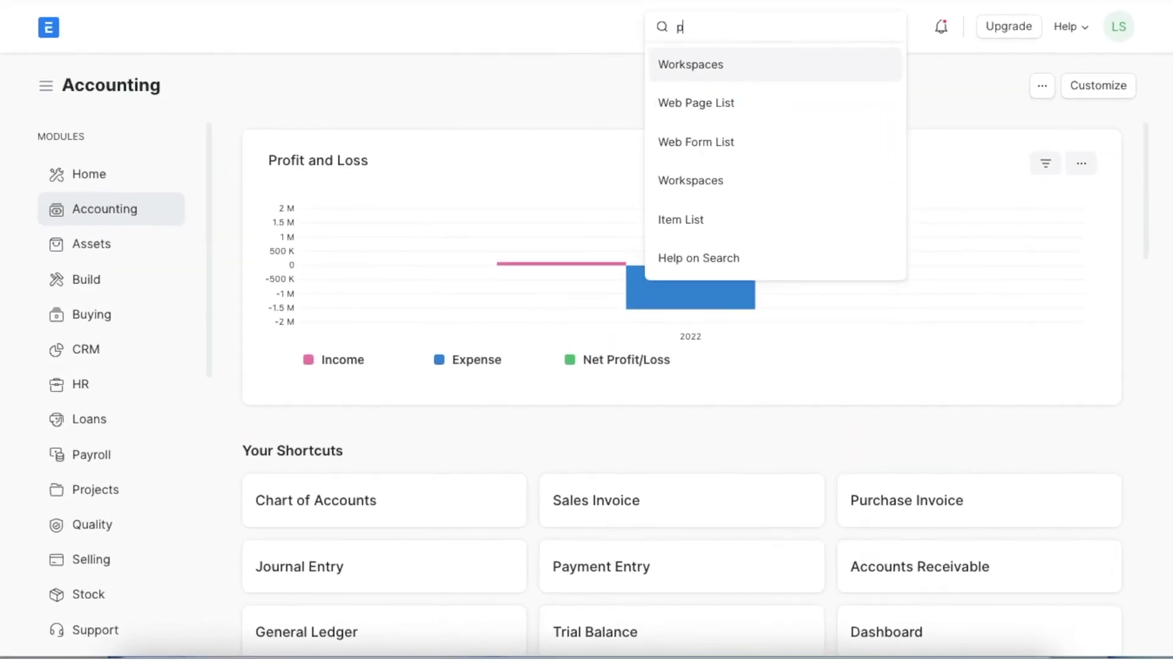
text(urchase)
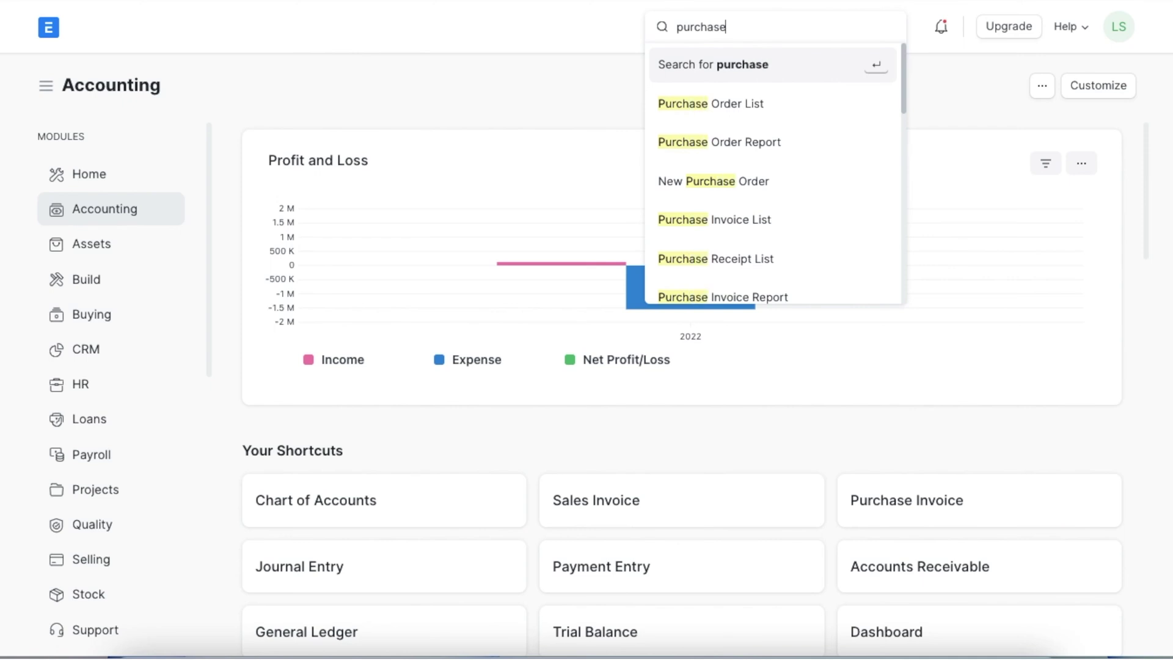
click(768, 226)
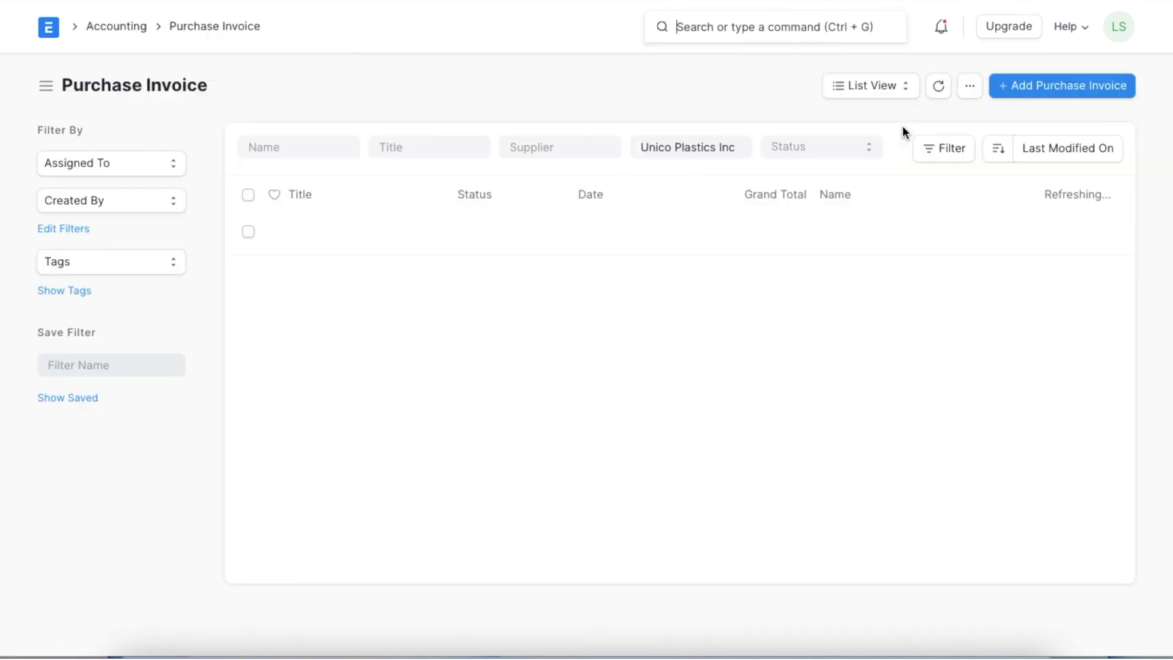
click(1027, 98)
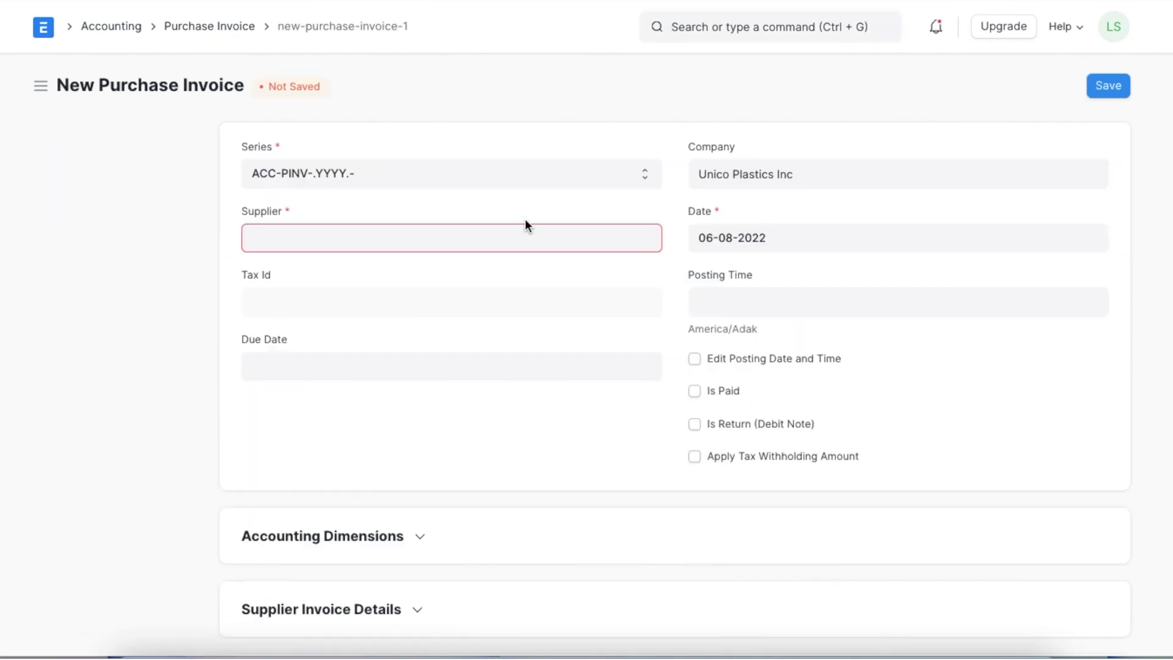
click(458, 237)
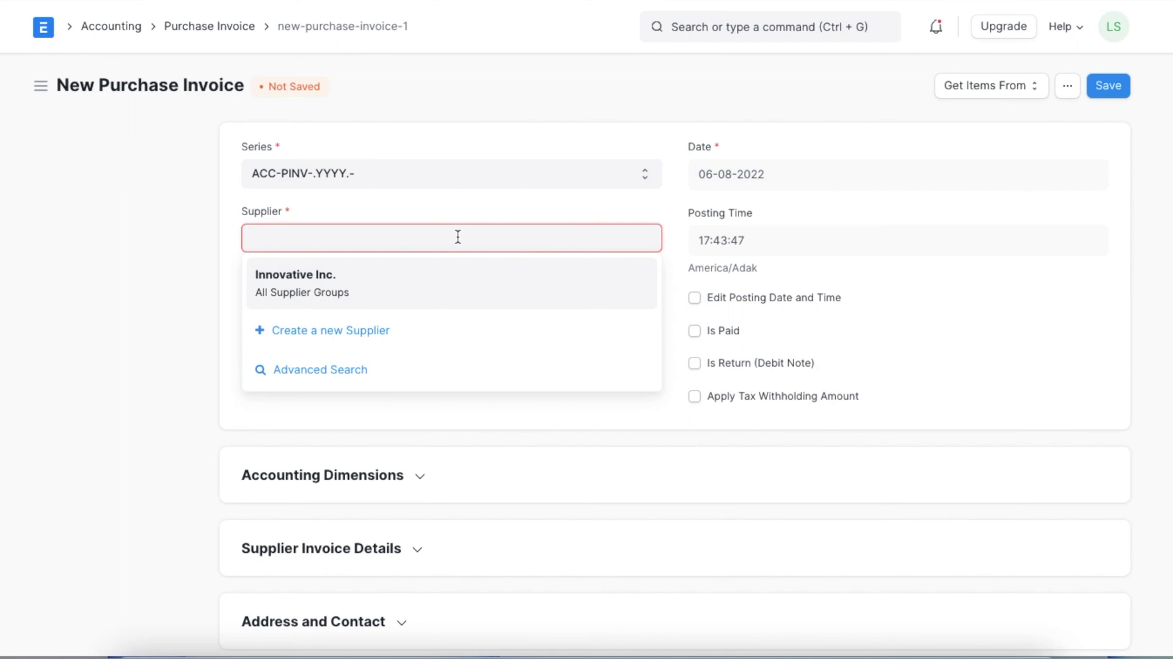
click(392, 277)
Step: Expand the invoice's accounting dimensions and add the Cloud Subscription Plan item (UPI000122) to the first row of the items table
scroll(482, 363, down, 2)
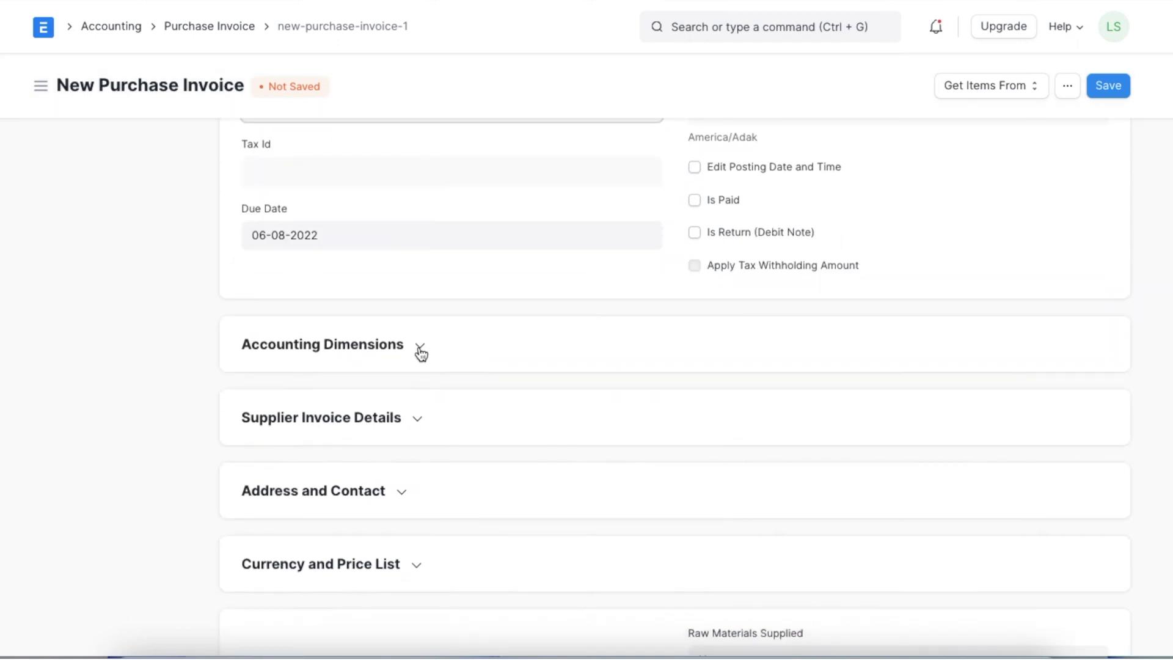
click(420, 345)
click(740, 407)
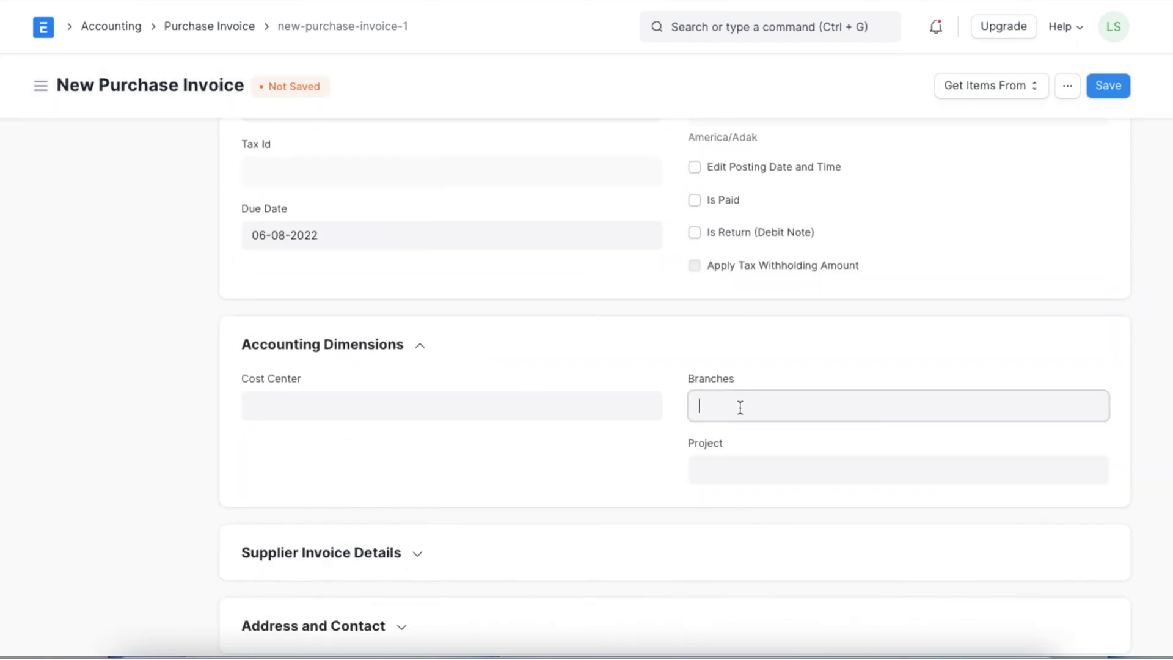
click(745, 443)
scroll(746, 442, down, 5)
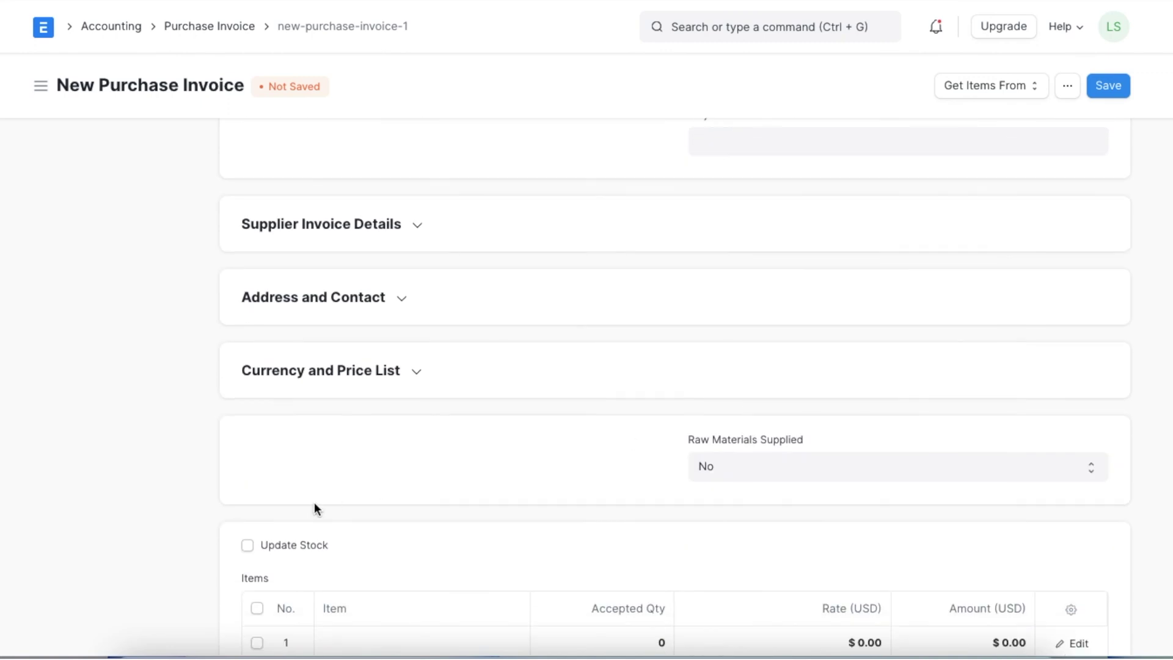
scroll(314, 509, down, 2)
click(365, 492)
text(clou)
click(396, 535)
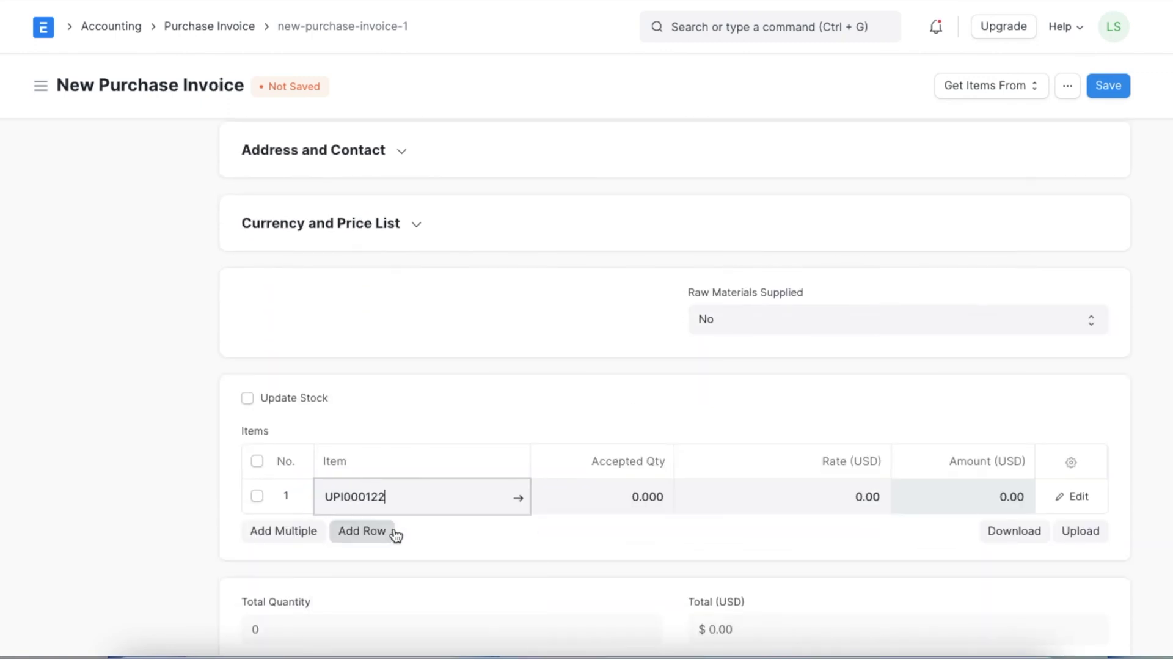
Step: Review the deferred expense account and service dates in the purchase invoice item row's details
scroll(1080, 496, down, 2)
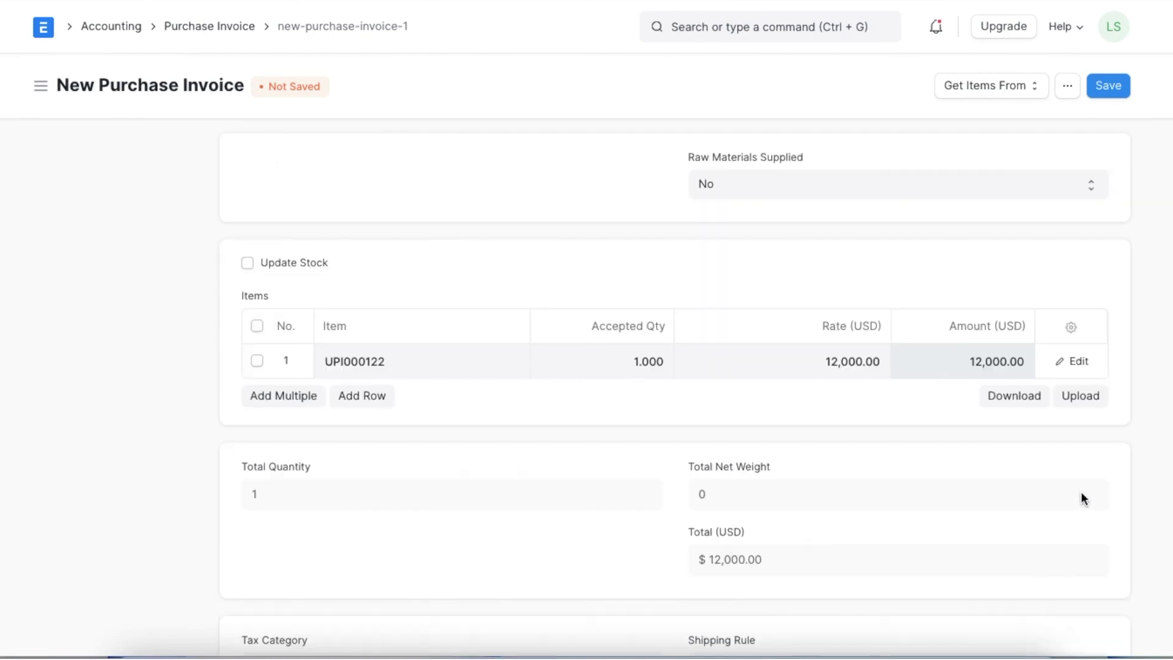
click(1079, 362)
scroll(625, 484, down, 5)
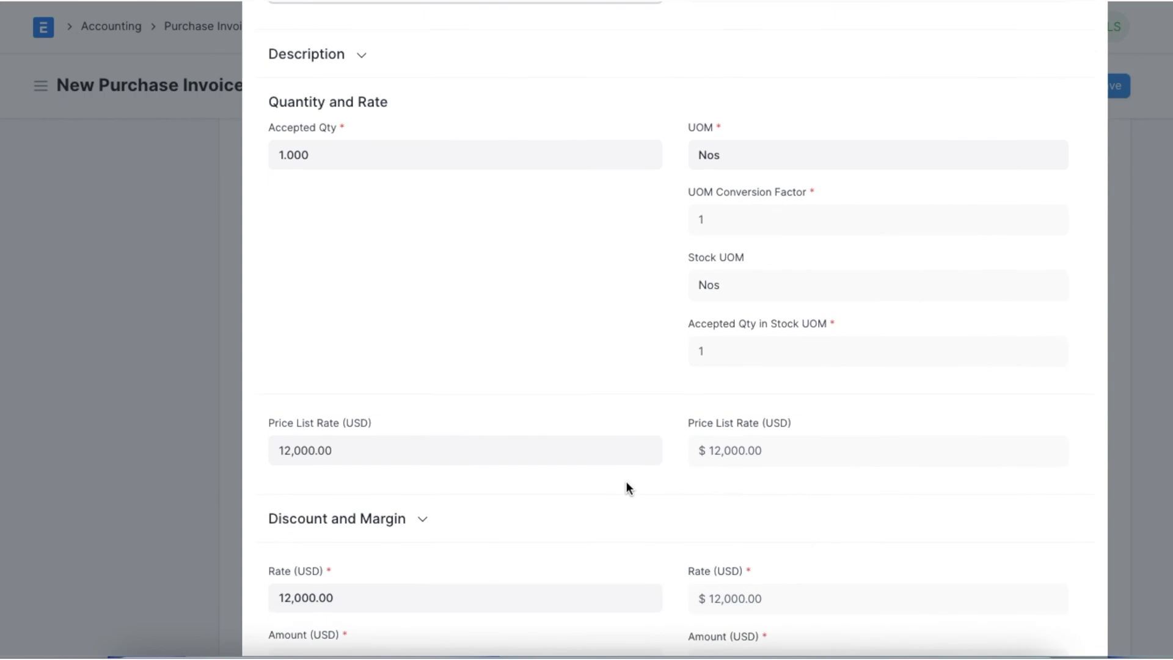
scroll(626, 482, down, 10)
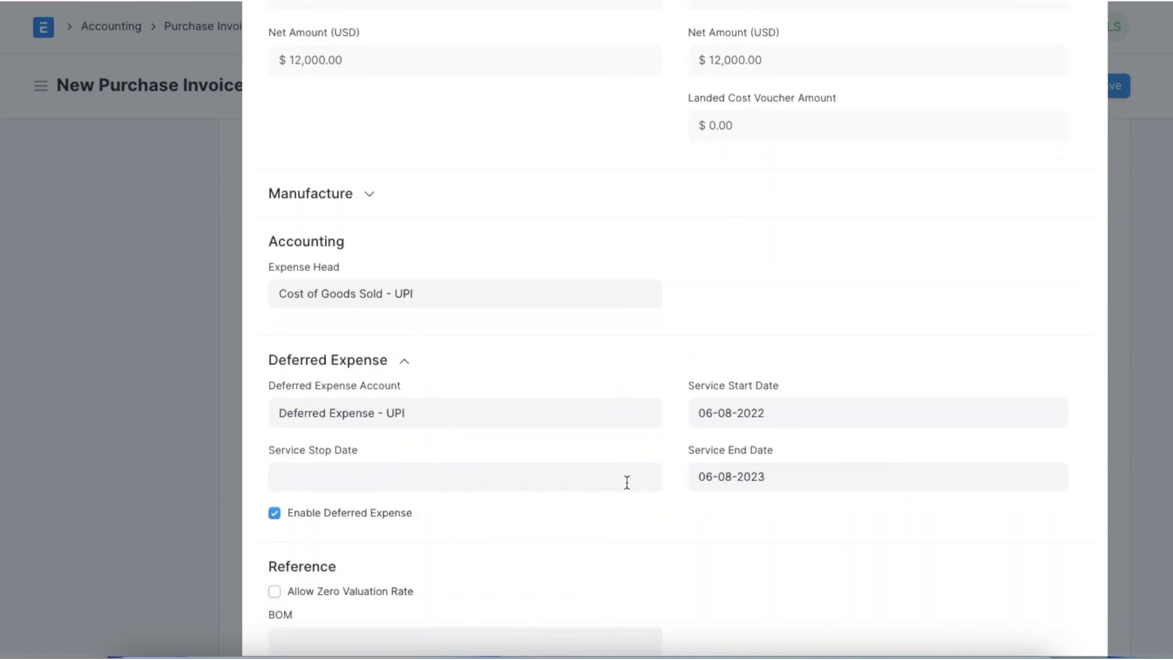
scroll(627, 483, down, 2)
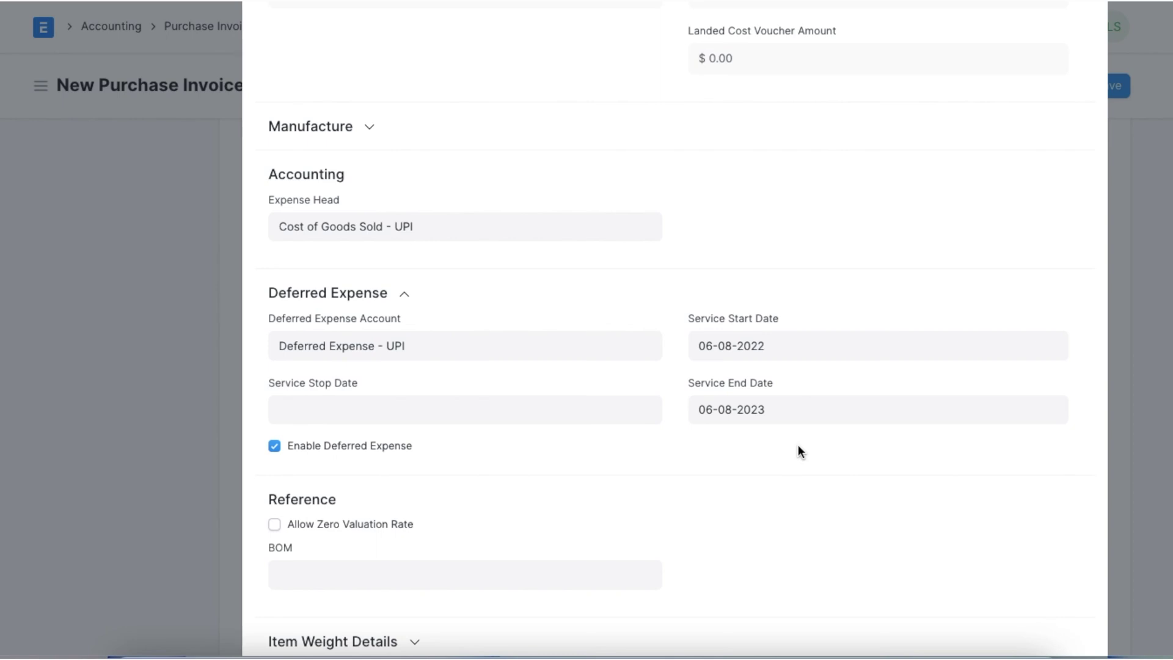
click(188, 375)
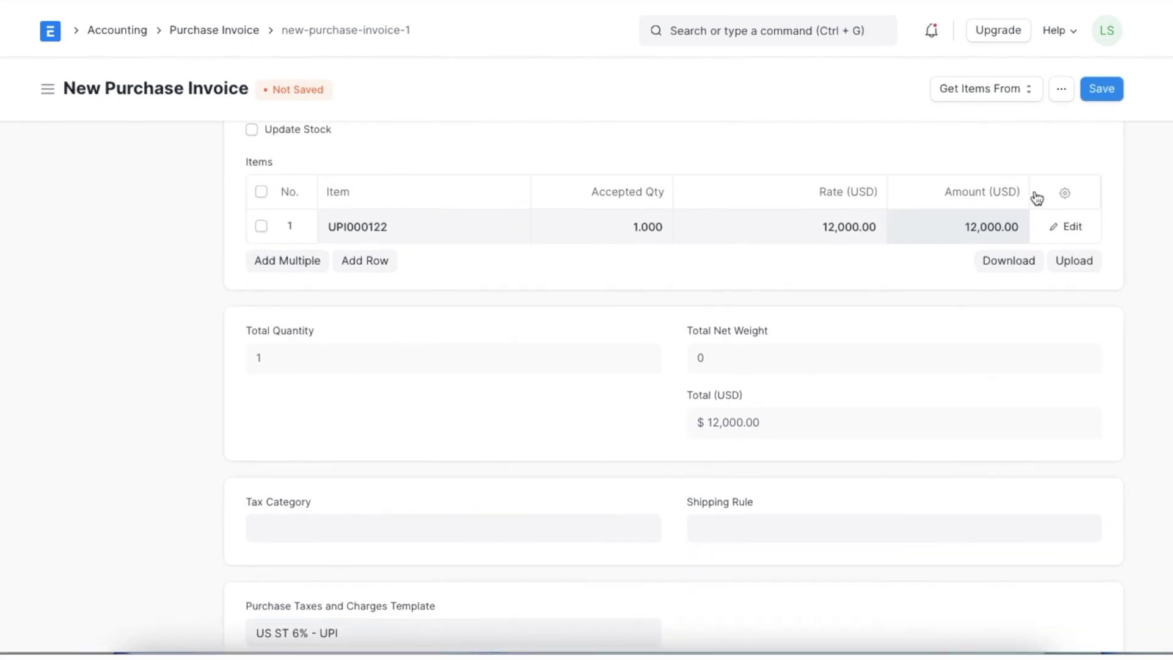
Step: Save and permanently submit the purchase invoice, and open its accounting ledger
click(1102, 97)
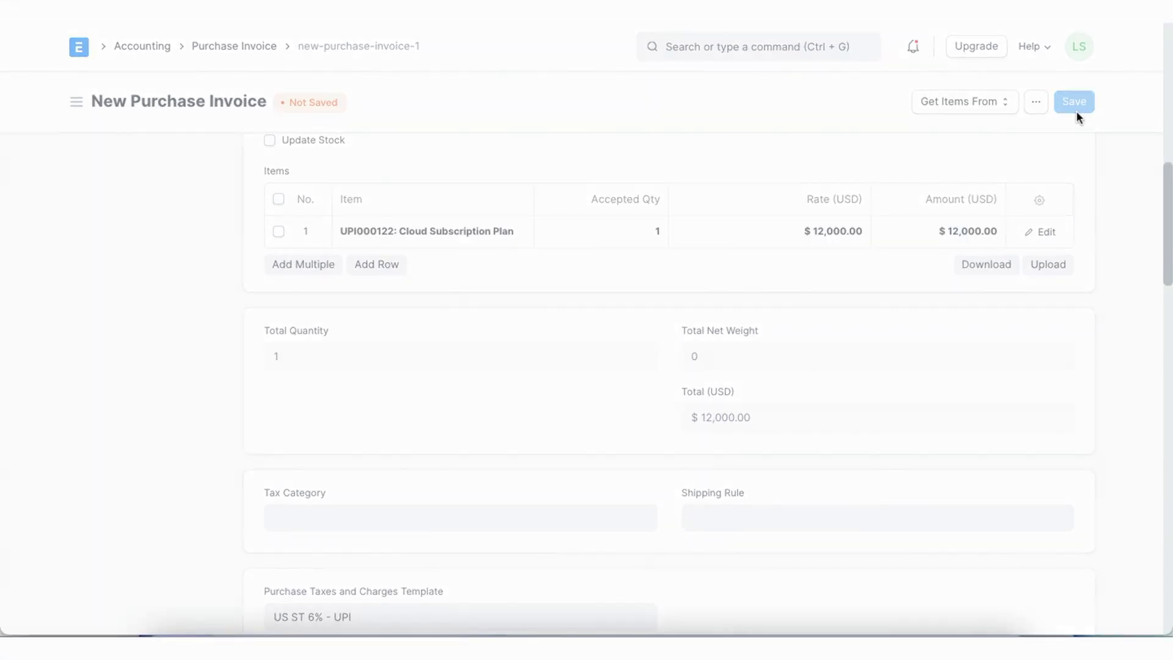
click(1072, 104)
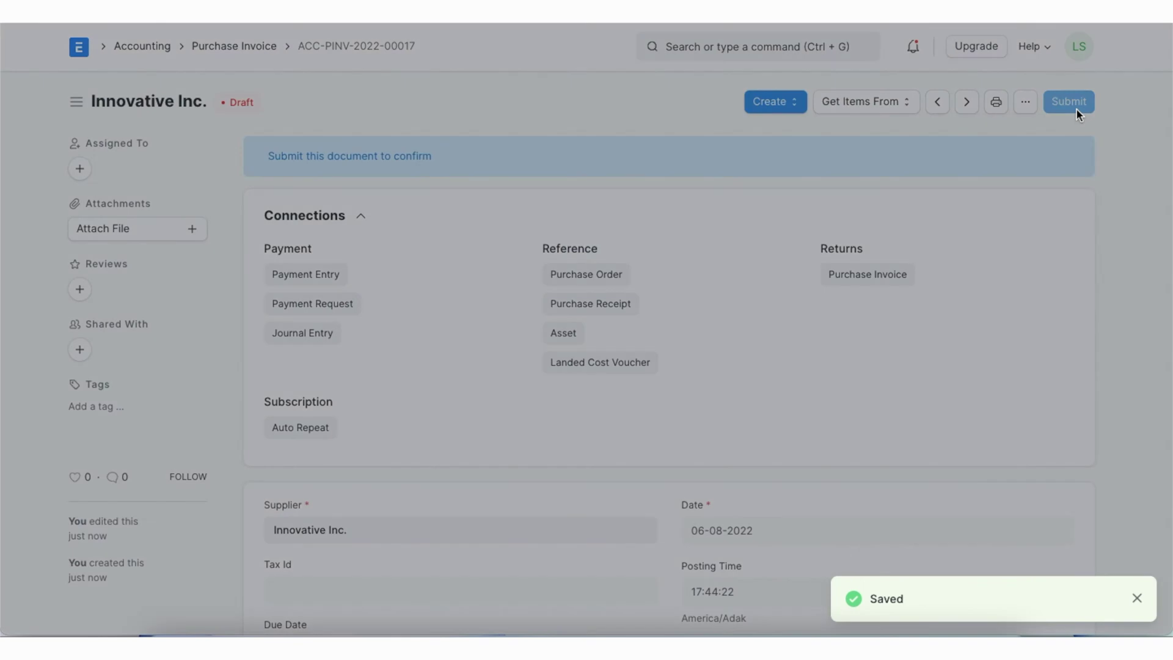
click(788, 173)
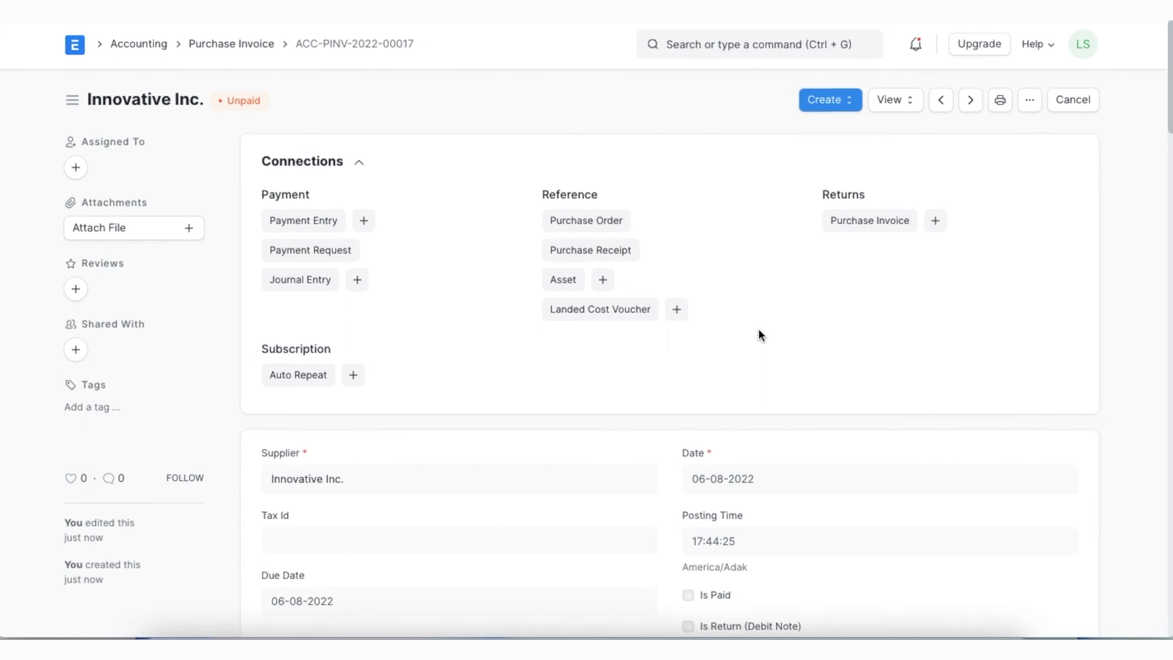
click(895, 102)
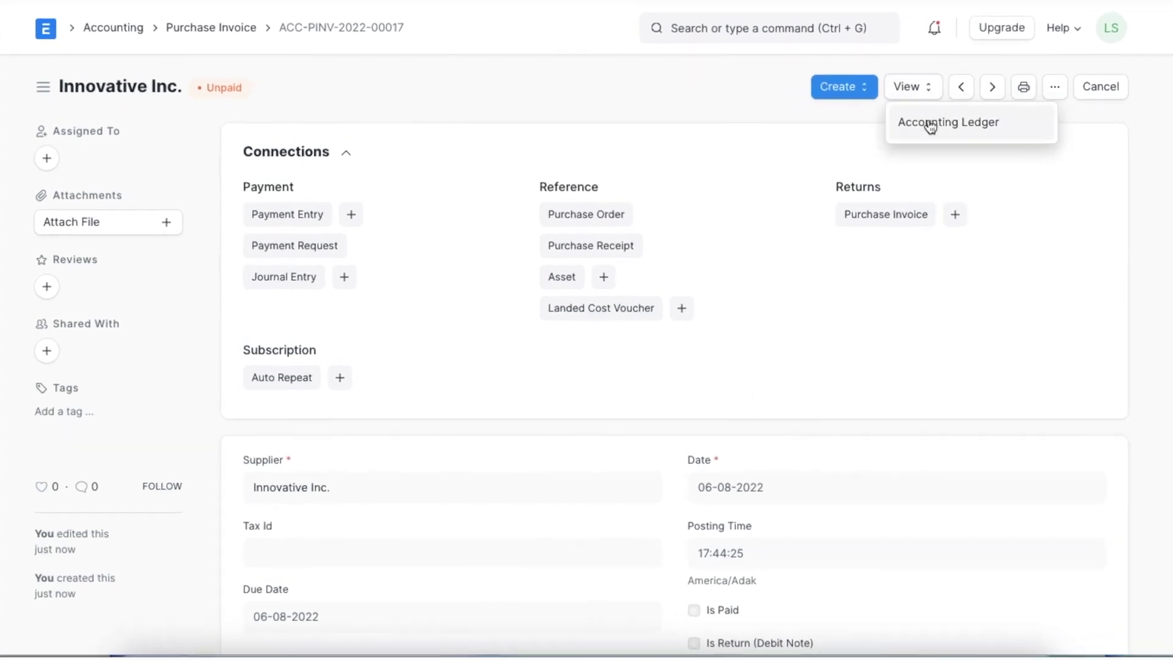
click(928, 123)
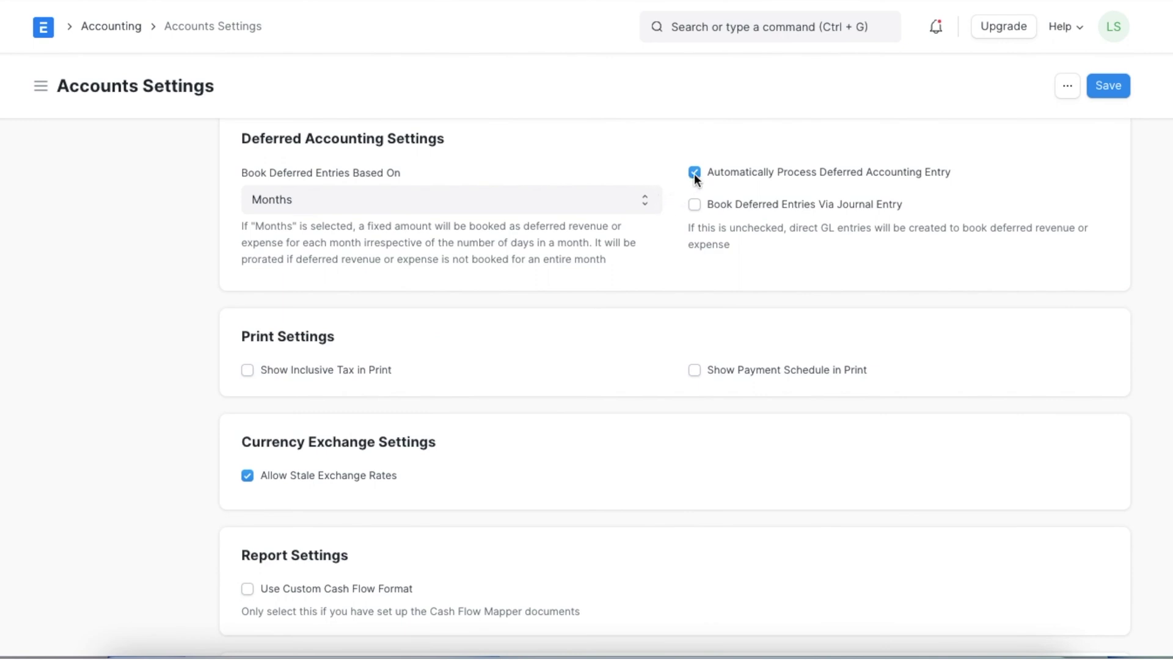
Step: In Accounts Settings, disable automatic processing of deferred accounting entries, enable booking deferred entries via journal entry, and save
click(694, 173)
click(695, 205)
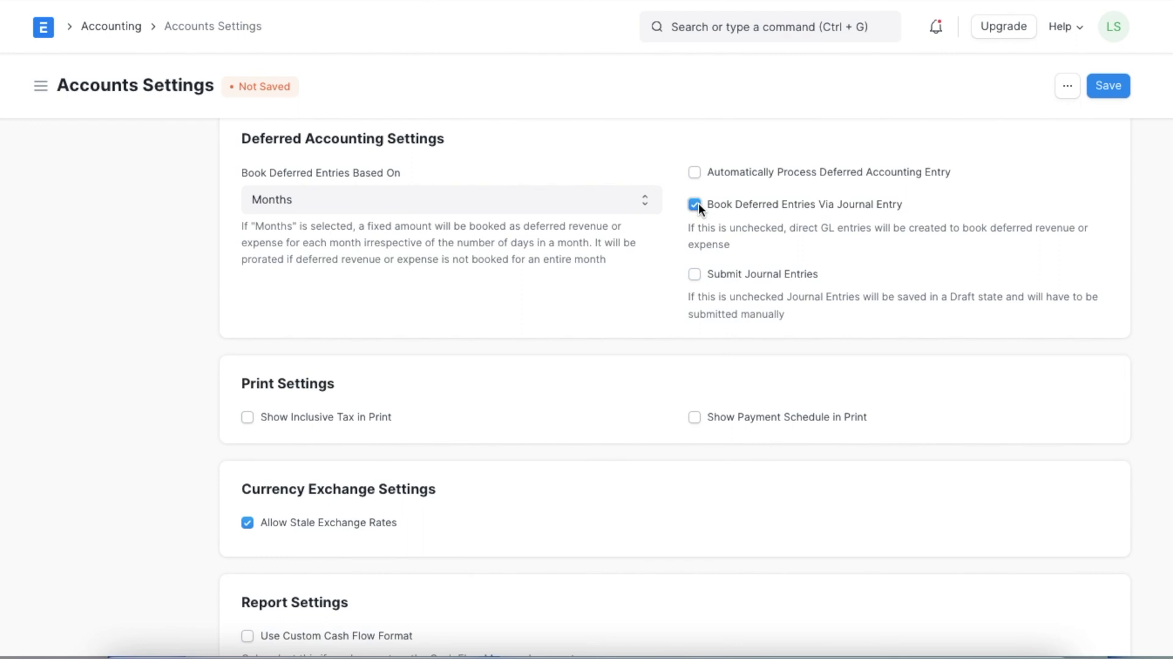
click(1123, 88)
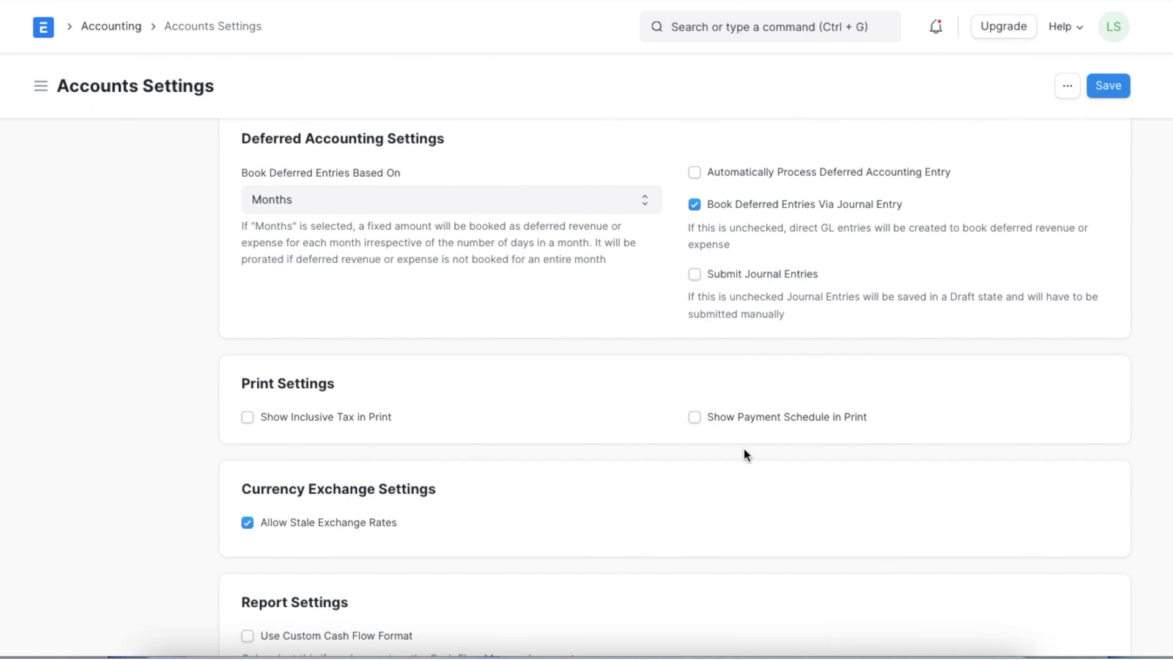
Step: Find the Process Deferred Accounting list and start a new Process Deferred Accounting document
scroll(744, 450, up, 1)
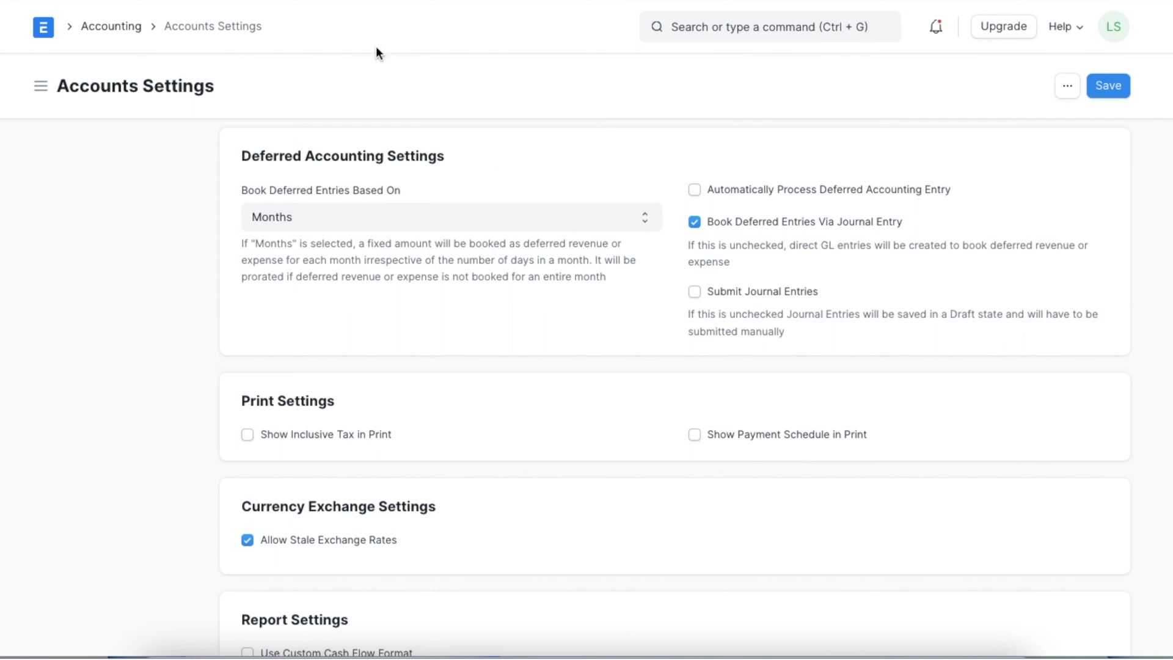
click(112, 26)
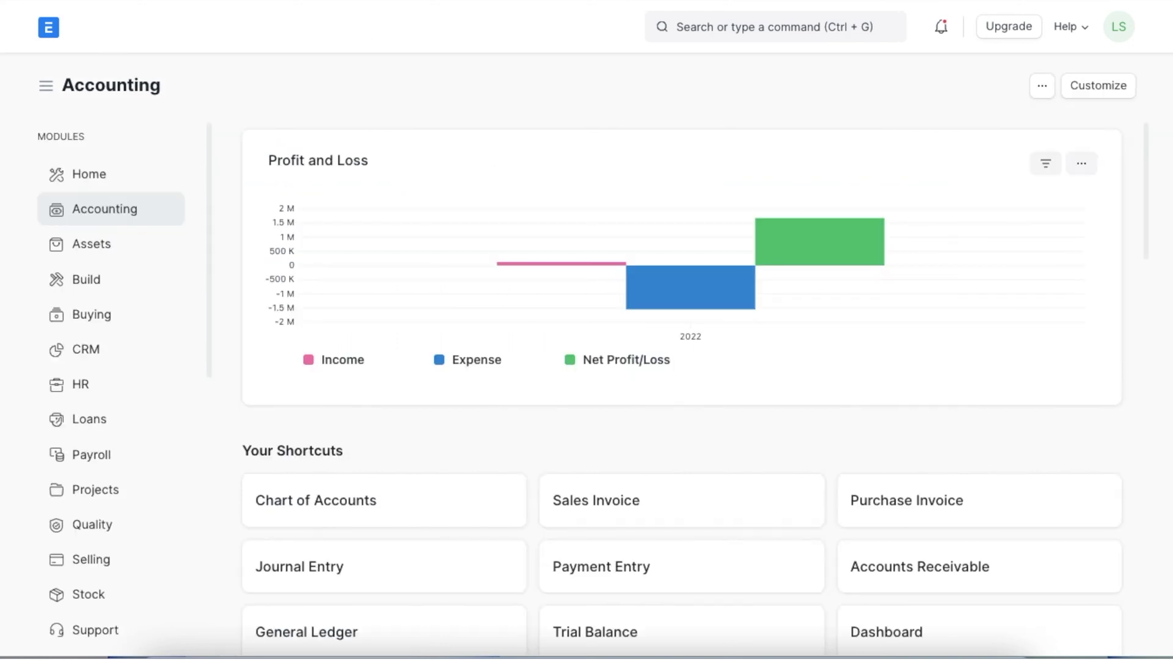
click(703, 35)
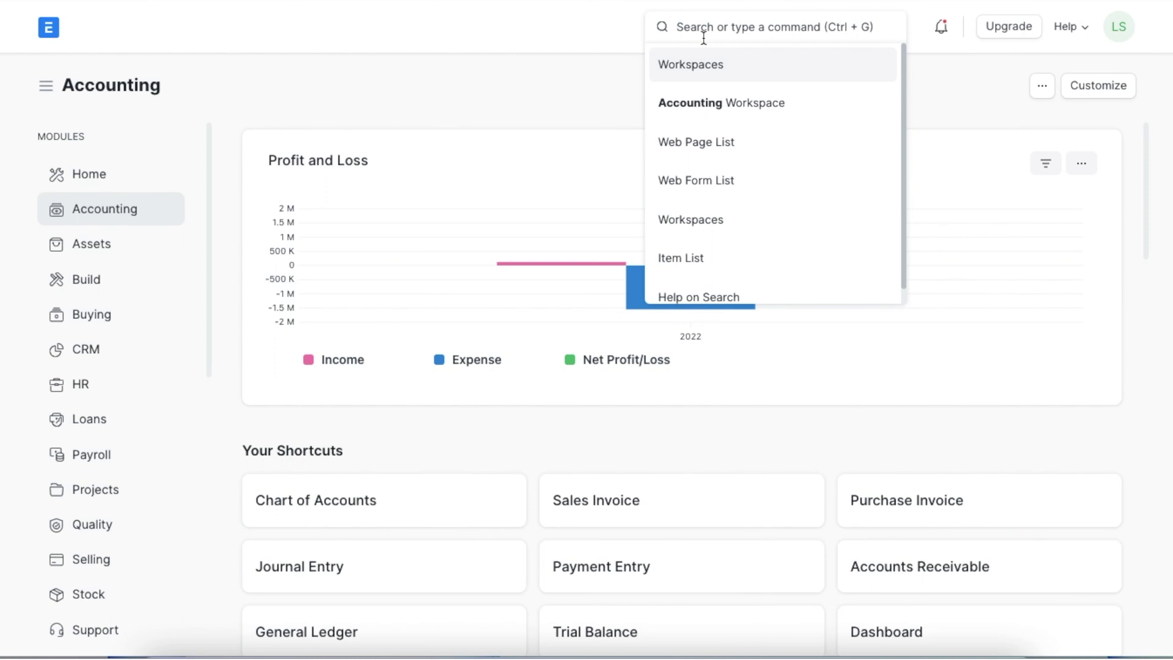
text(proce)
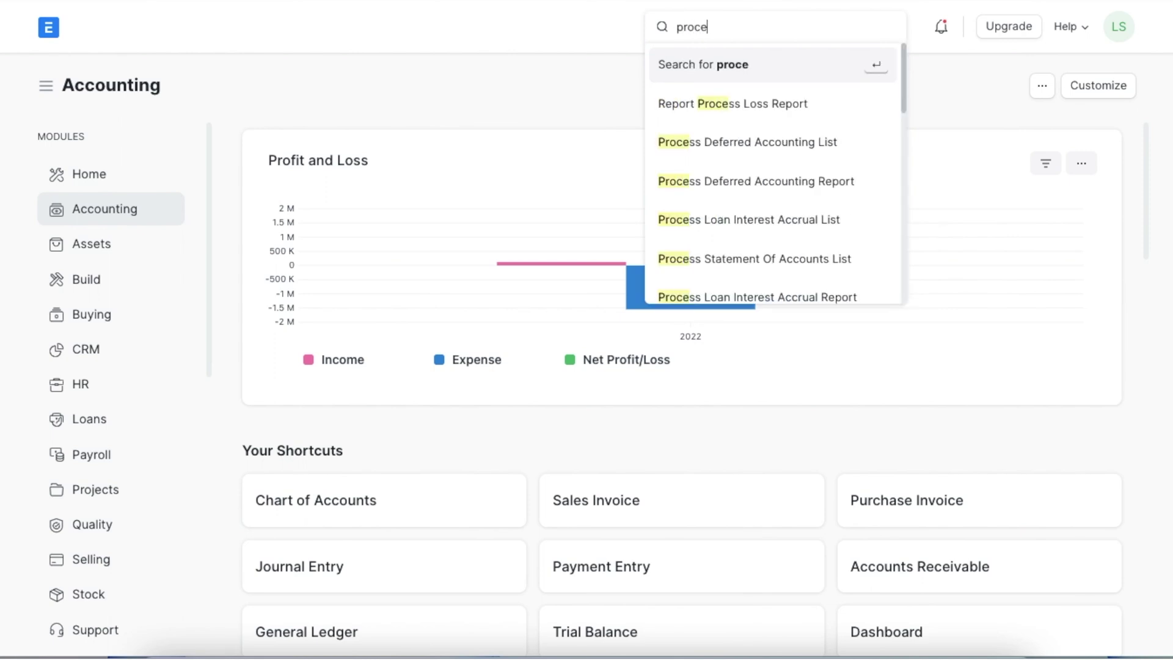
click(752, 141)
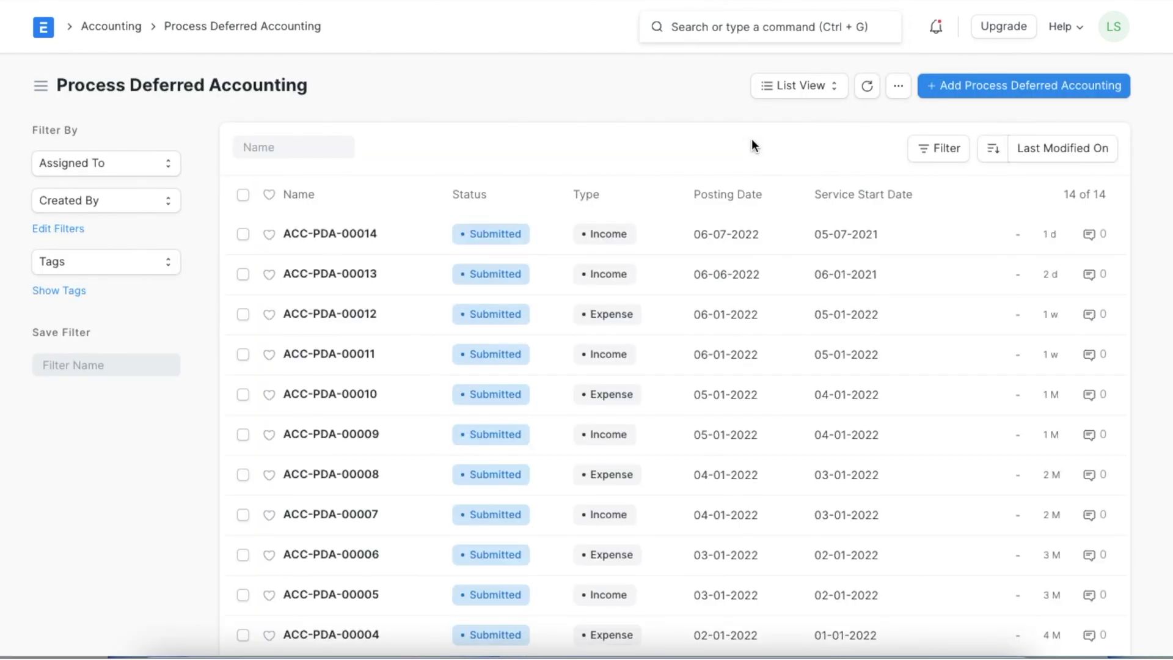
click(989, 86)
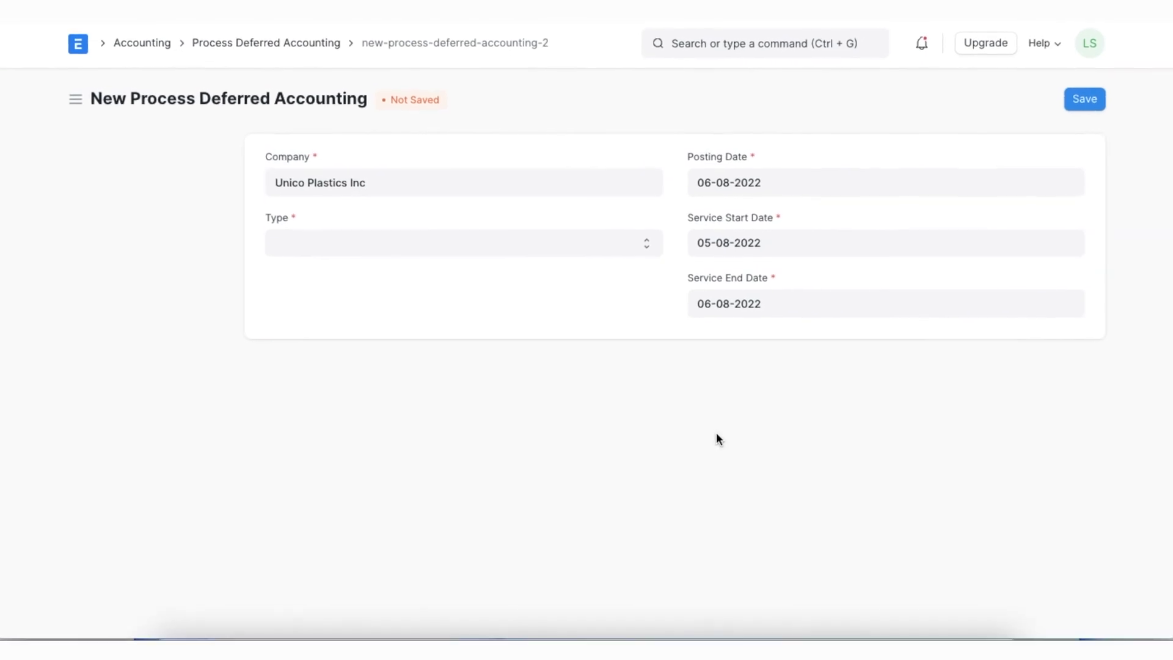
Step: Set the deferred accounting document's type to Income and its account to Deferred Income - UPI
click(643, 243)
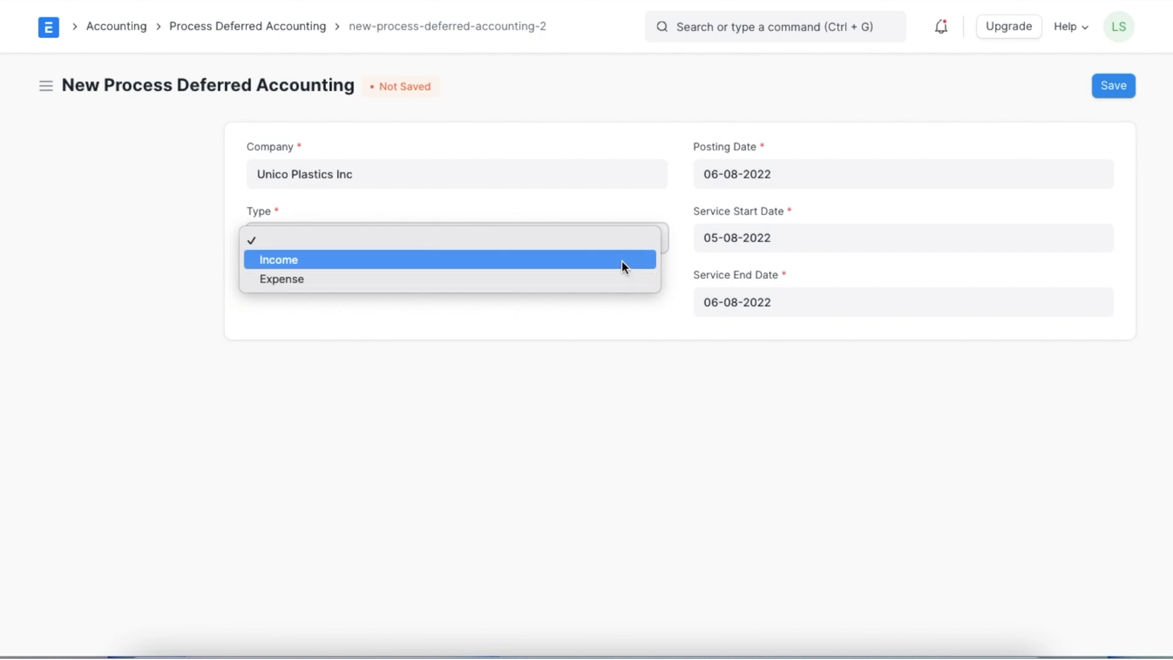
click(622, 261)
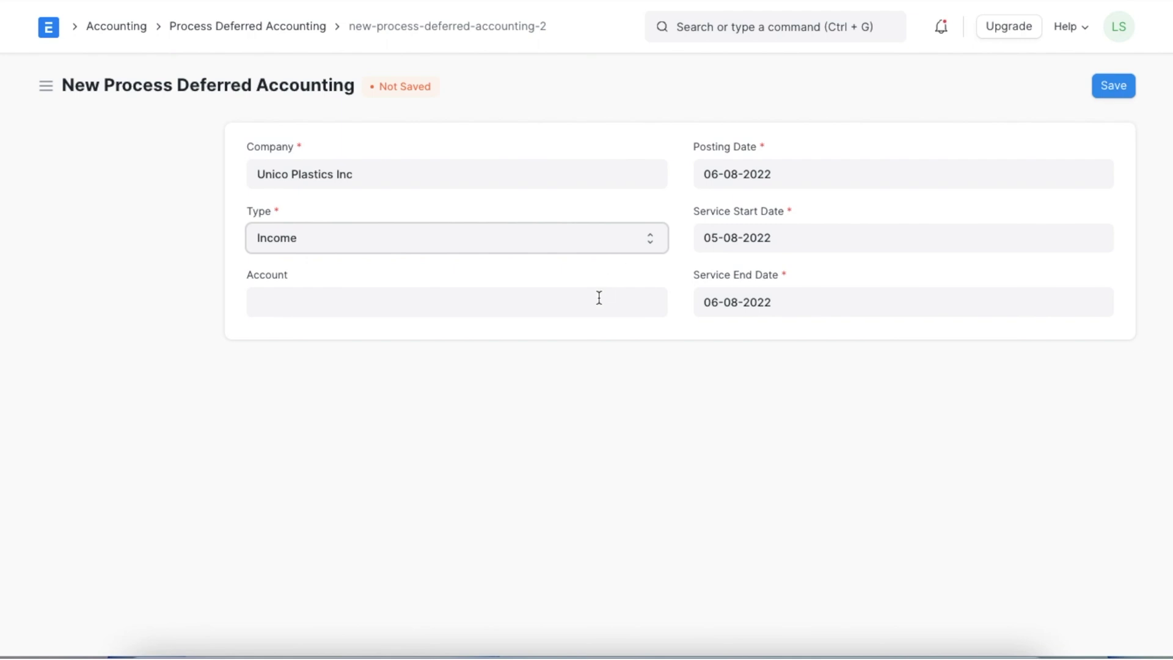
click(599, 298)
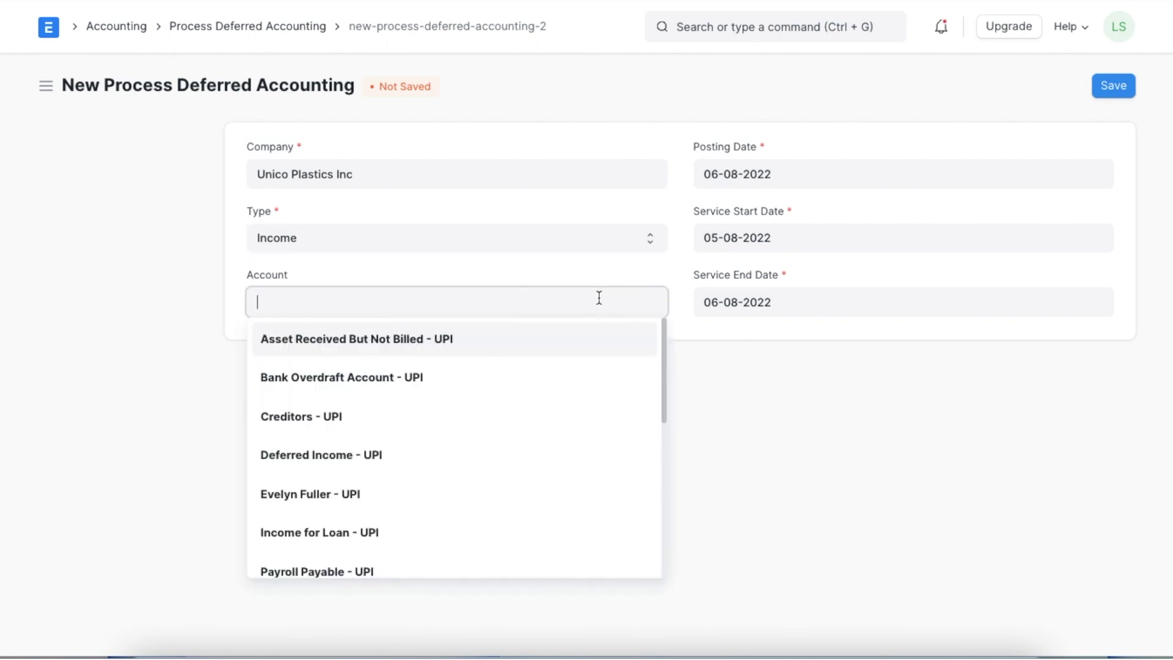
click(511, 456)
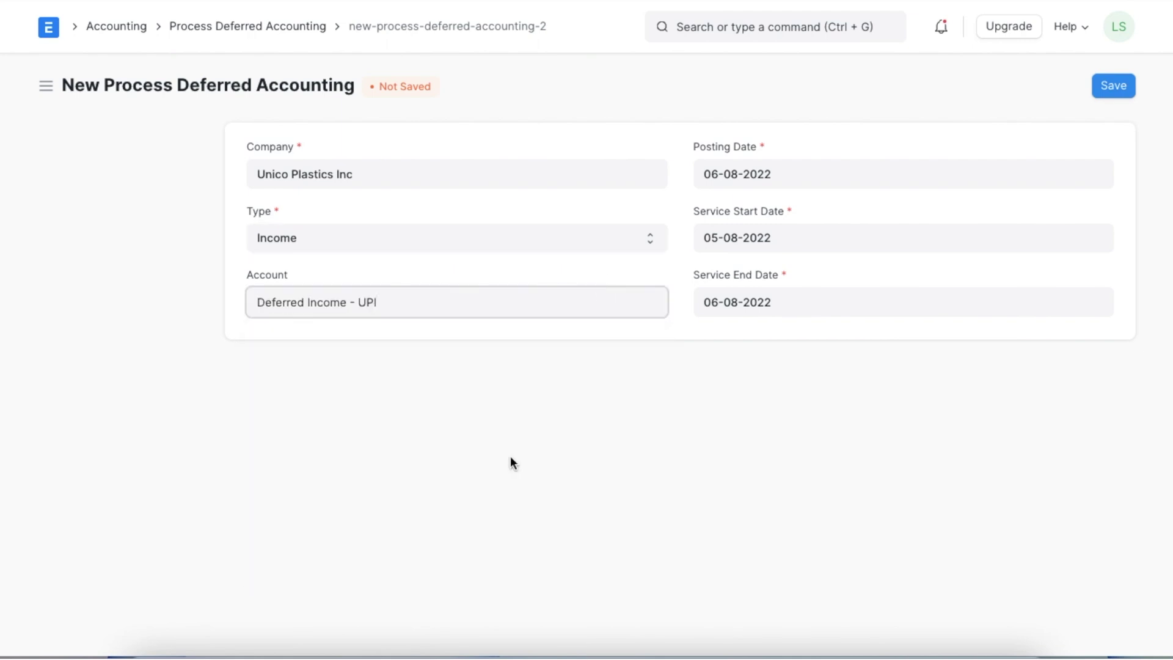
Step: Set the service start date to 05-08-2021, and save and permanently submit the Process Deferred Accounting document
click(801, 238)
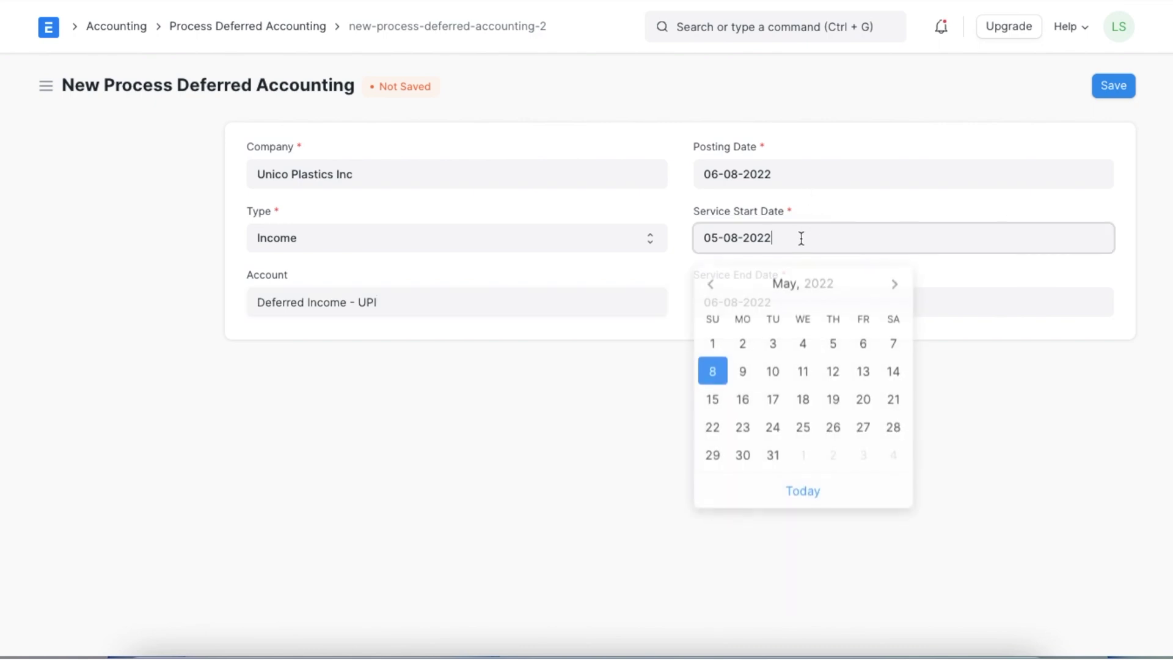
key(BackSpace)
text(1)
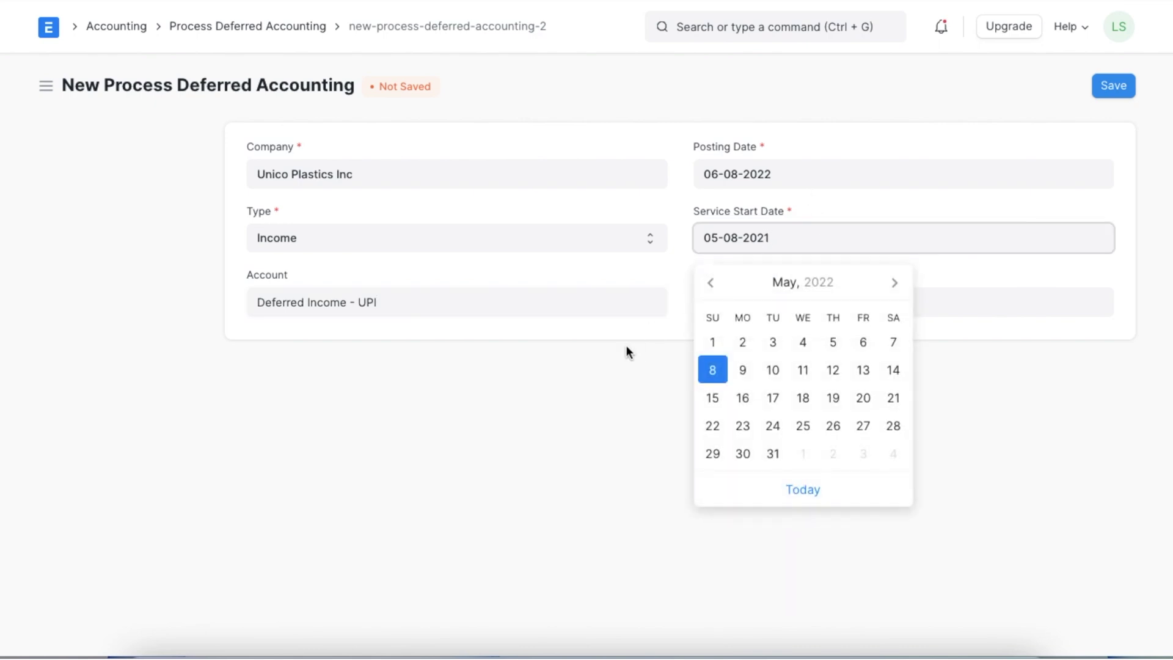
click(617, 366)
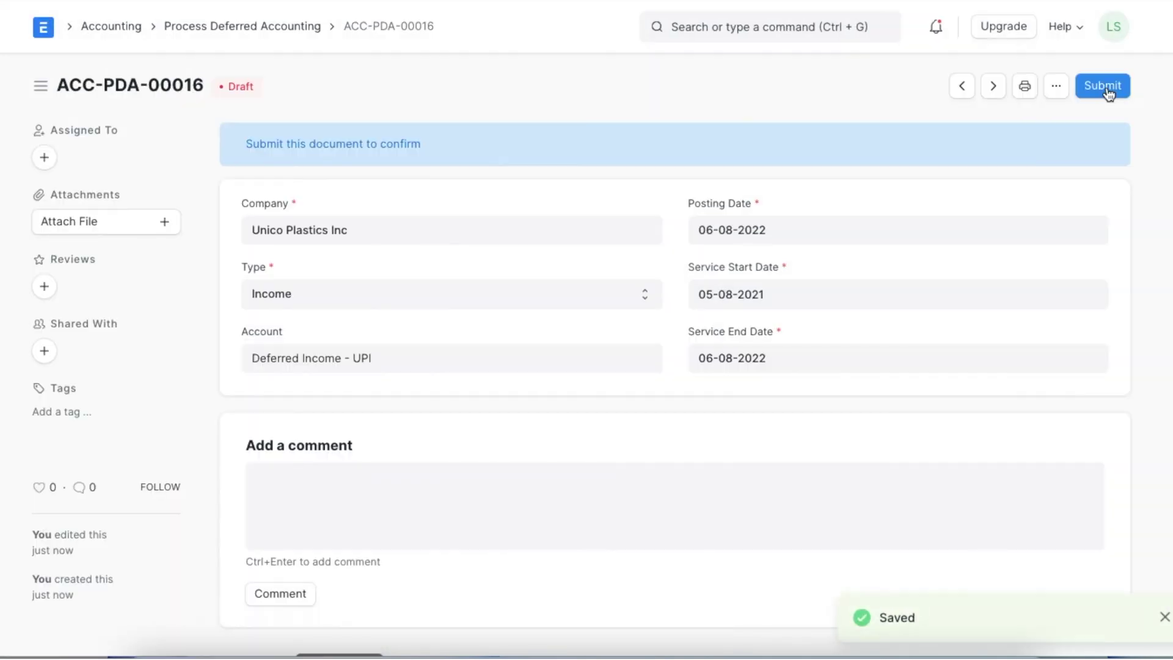
click(1106, 89)
click(803, 160)
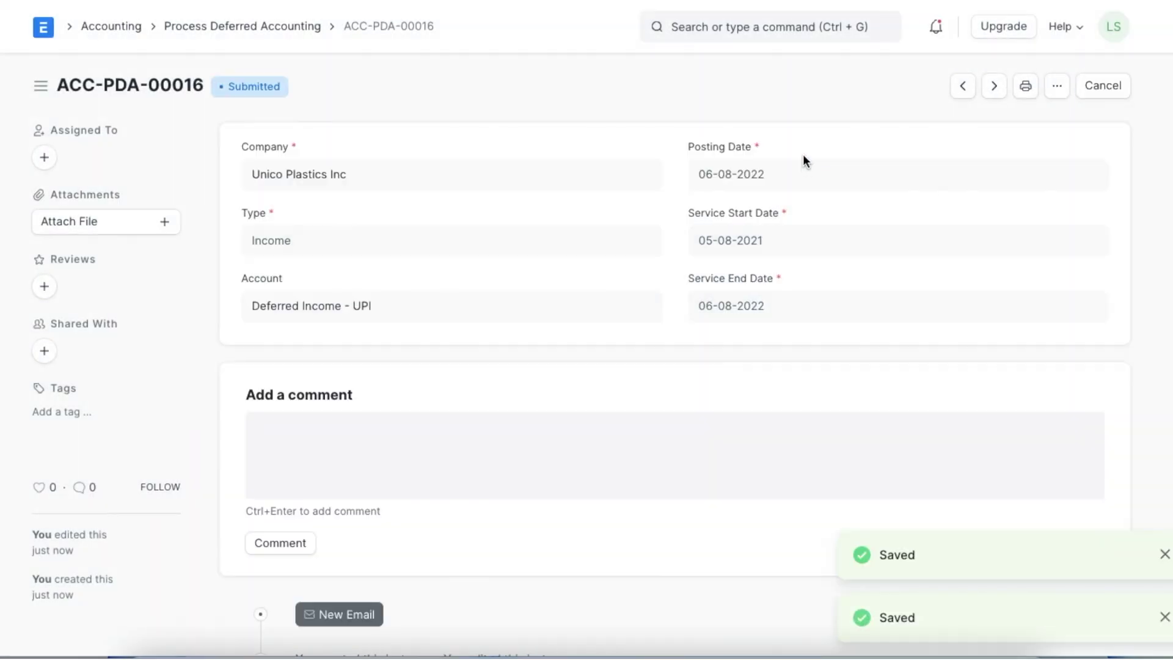
Step: Search for the Journal Entry list and open it to check the deferred accounting entries
click(768, 27)
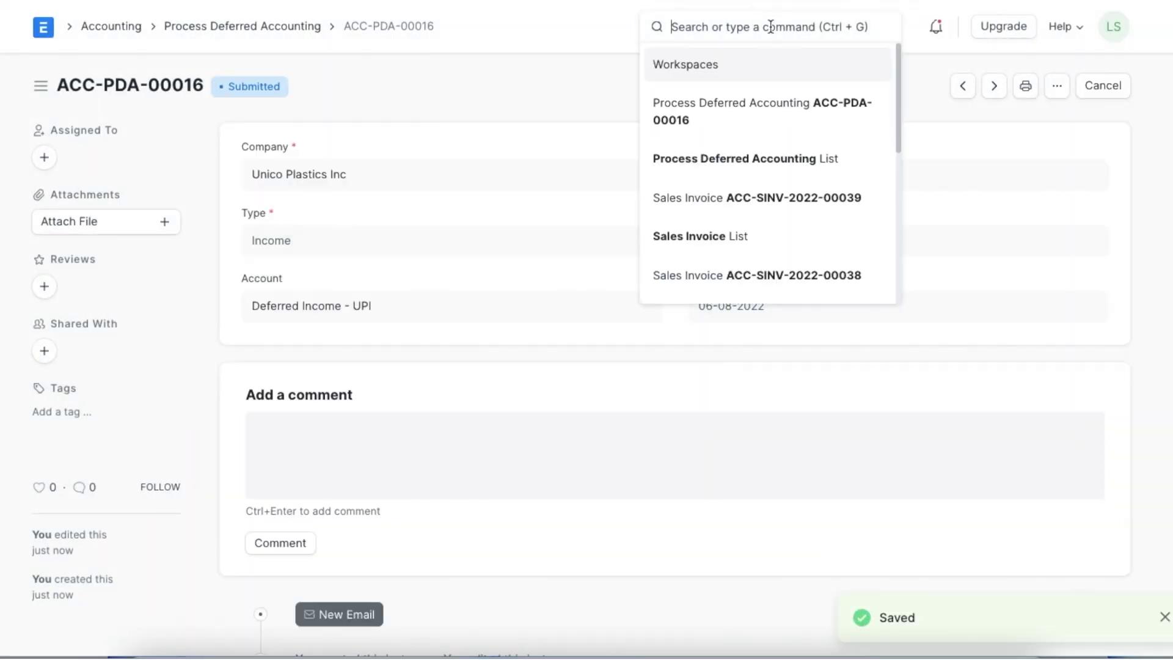
text(journ)
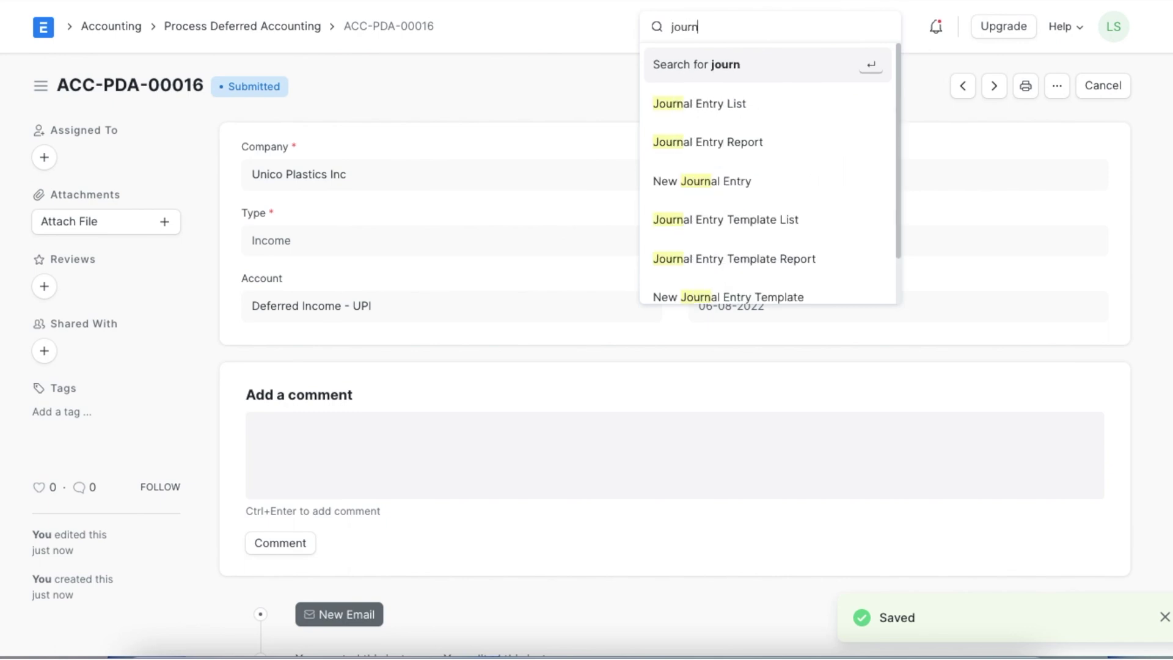
click(762, 102)
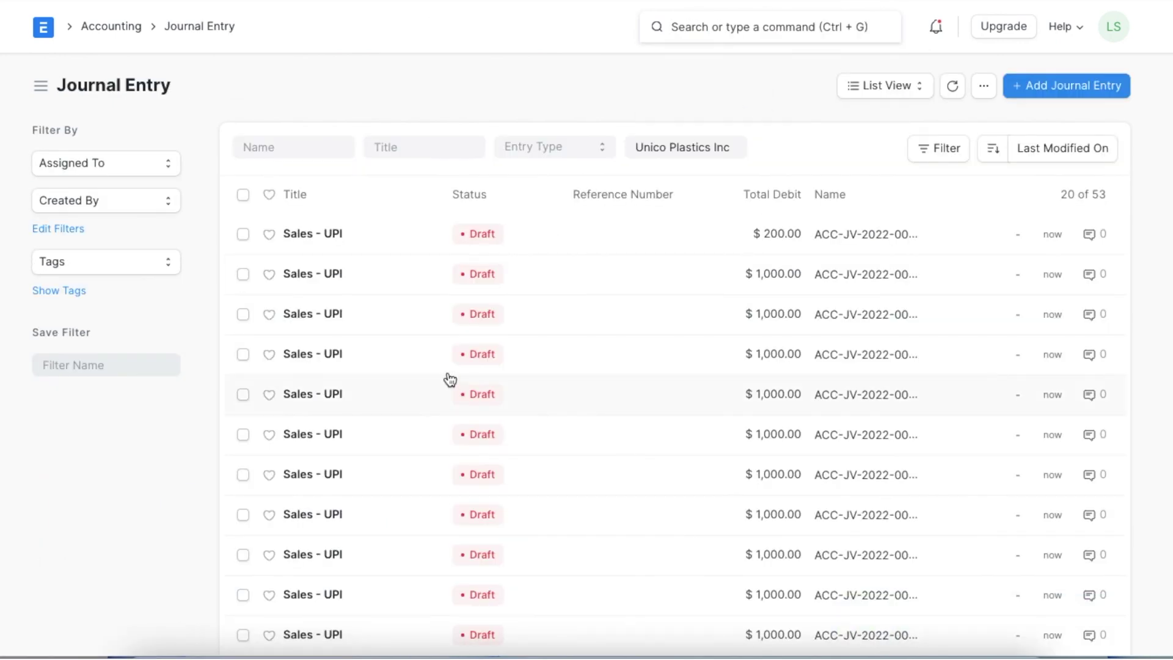